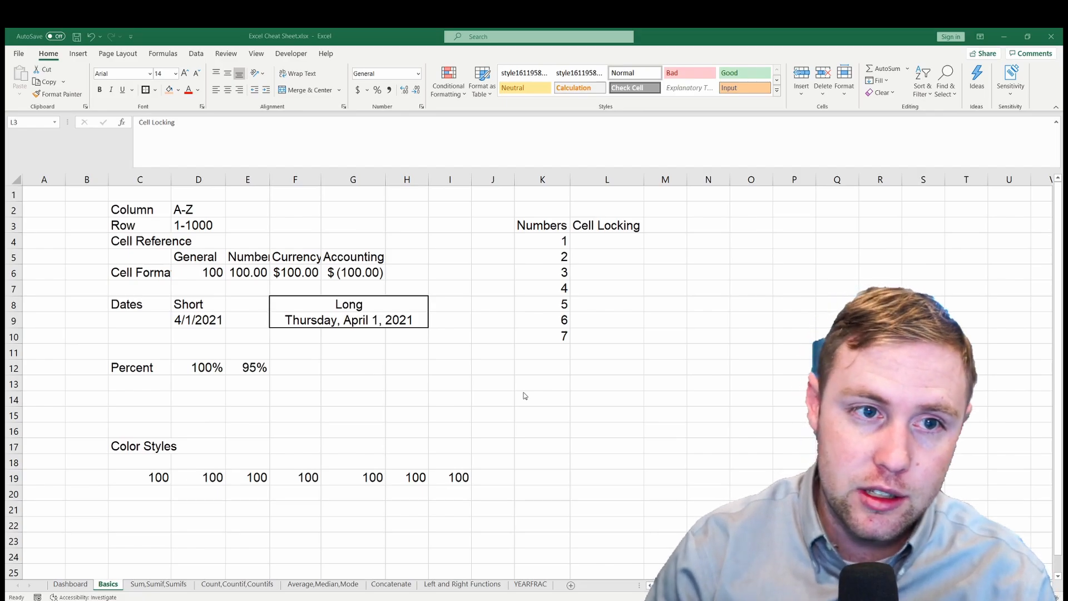
- Highlight columns A through L and rows 1 through 8 to examine the sheet's column and row layout
left_click(407, 177)
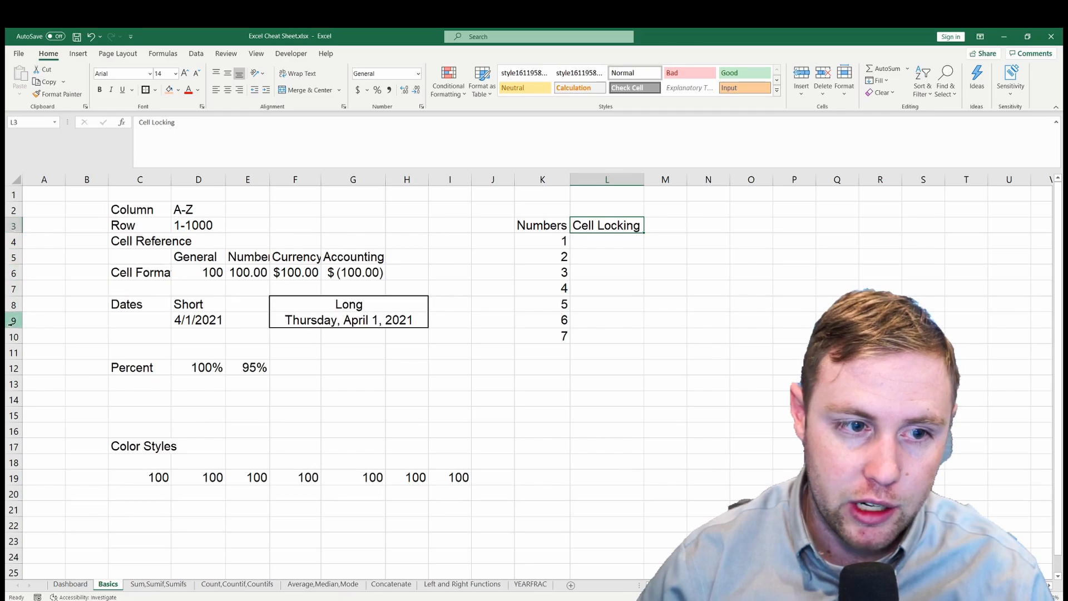
left_click(99, 314)
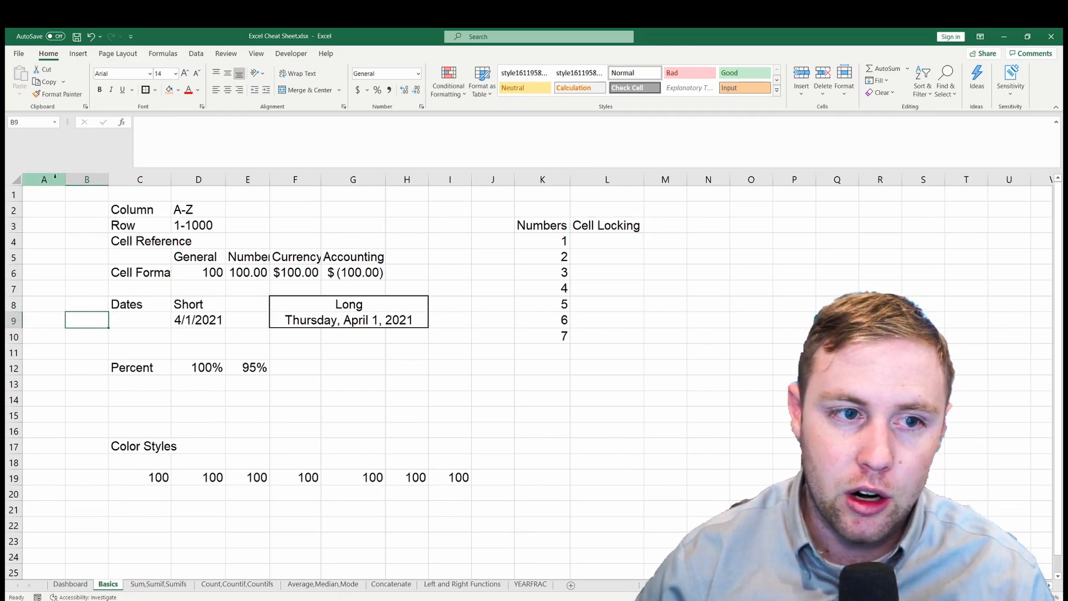
left_click_drag(44, 179, 582, 179)
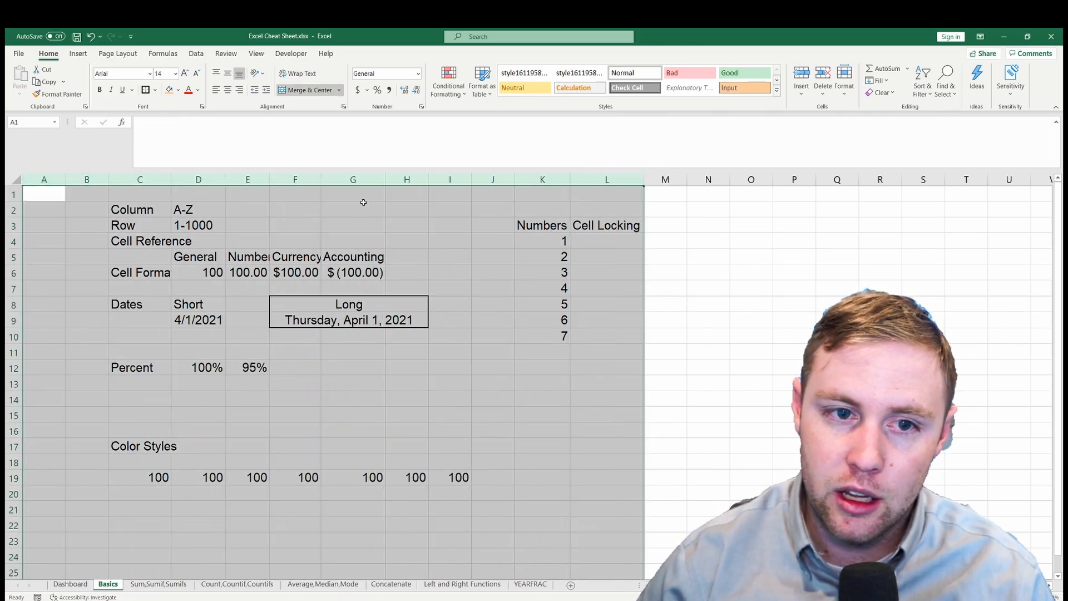
left_click_drag(8, 196, 111, 304)
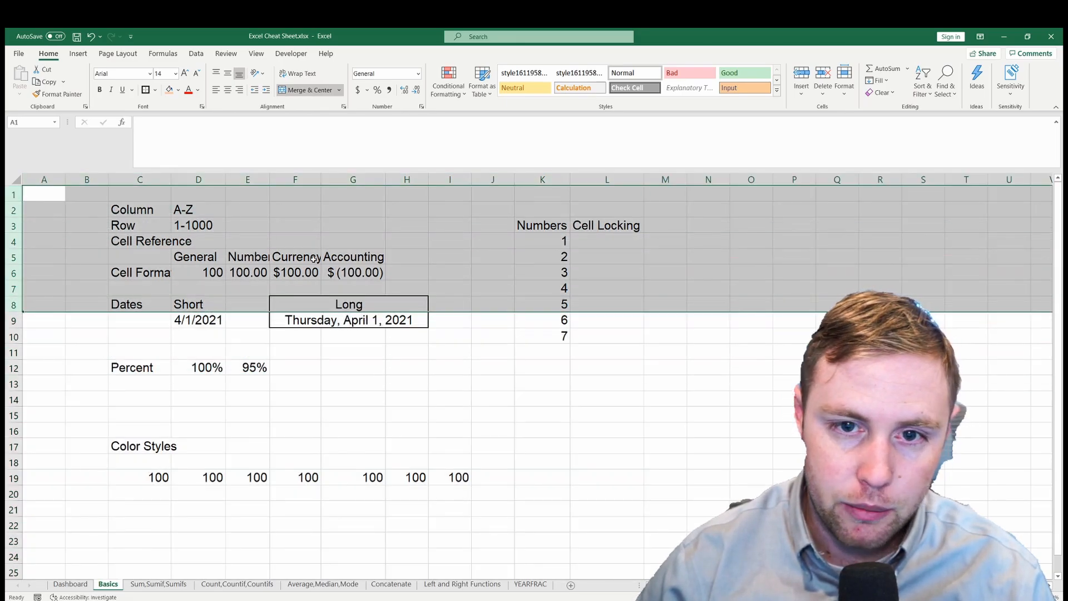
left_click_drag(297, 271, 362, 257)
left_click(565, 210)
left_click(141, 256)
- Extend the selection from cell A1 down to the end of column A and look over the selected range
left_click(54, 196)
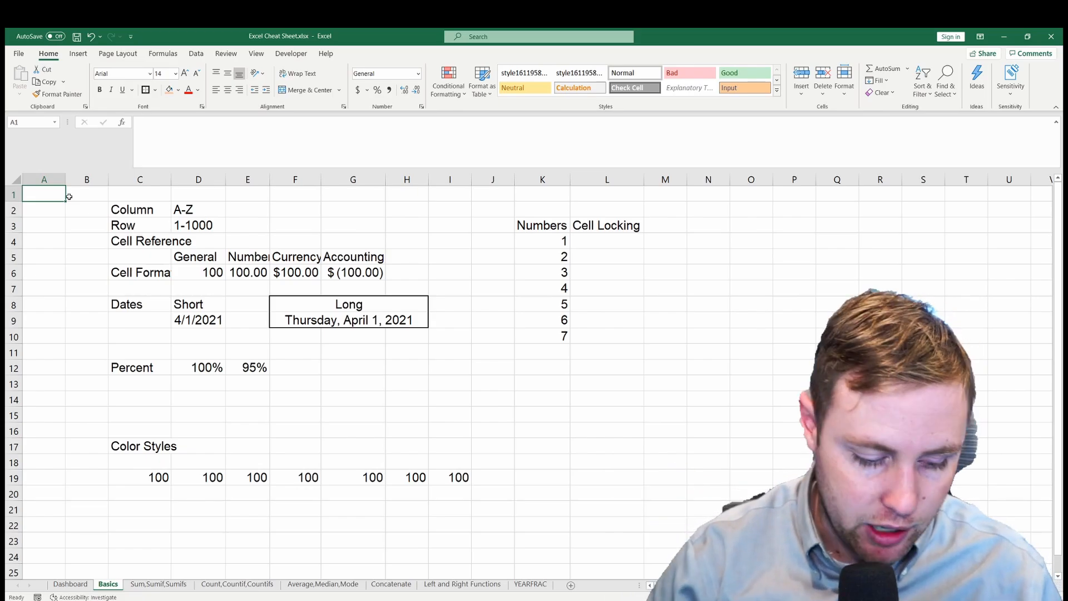
key("ctrl+shift+Down")
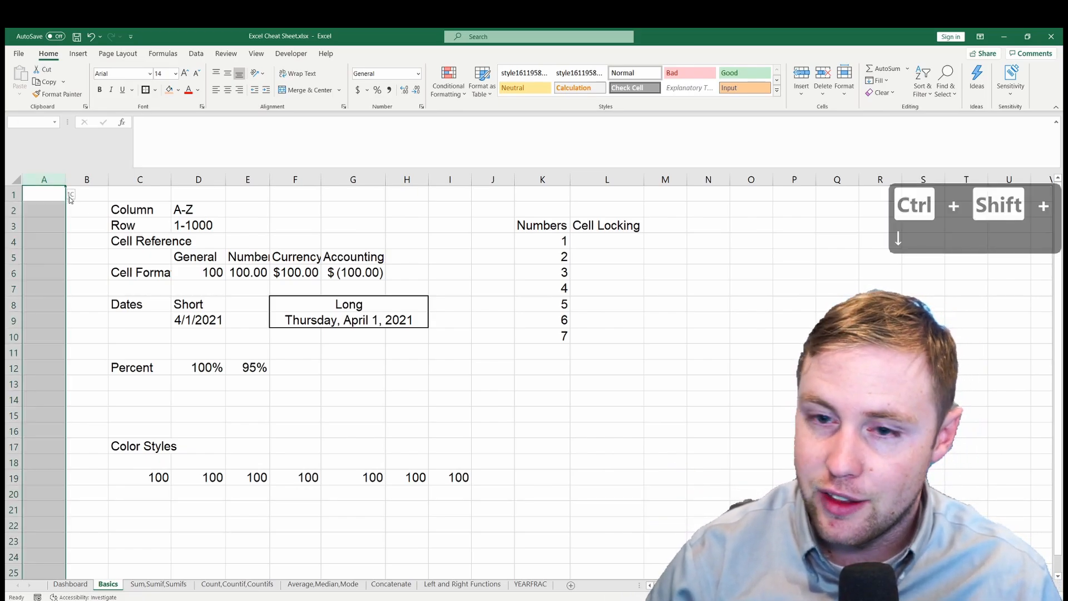
key("ctrl+shift+Down")
key("ctrl+shift+Down")
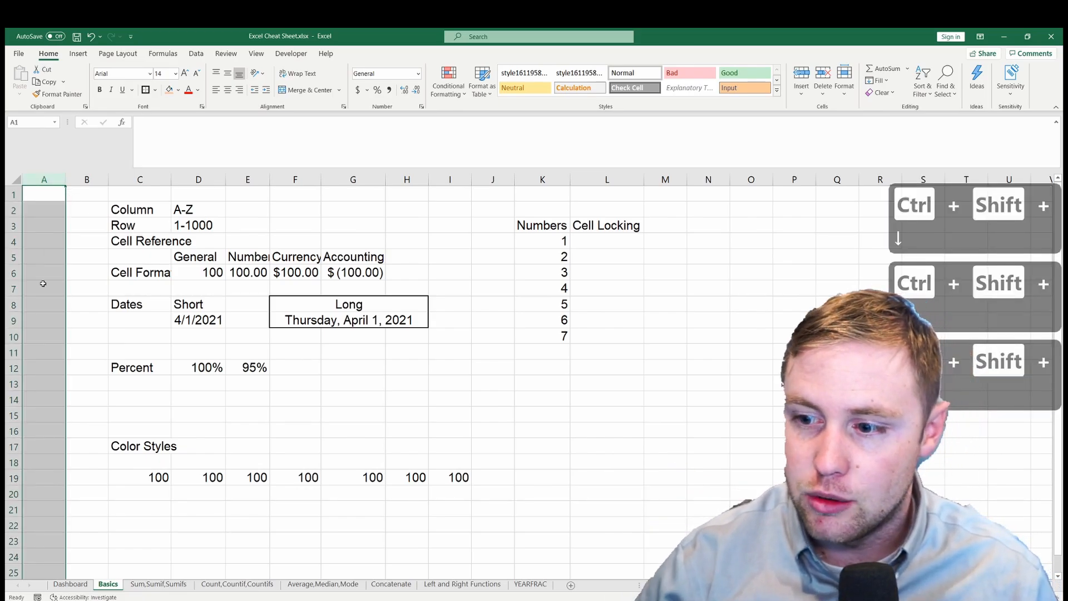
scroll(67, 372, "down", 16)
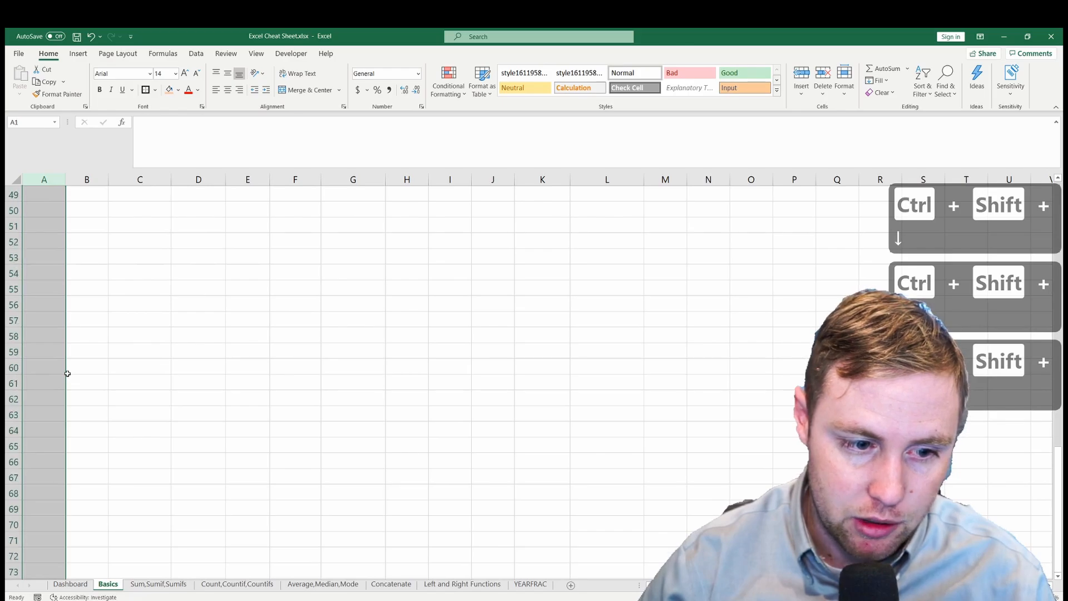
scroll(67, 372, "up", 16)
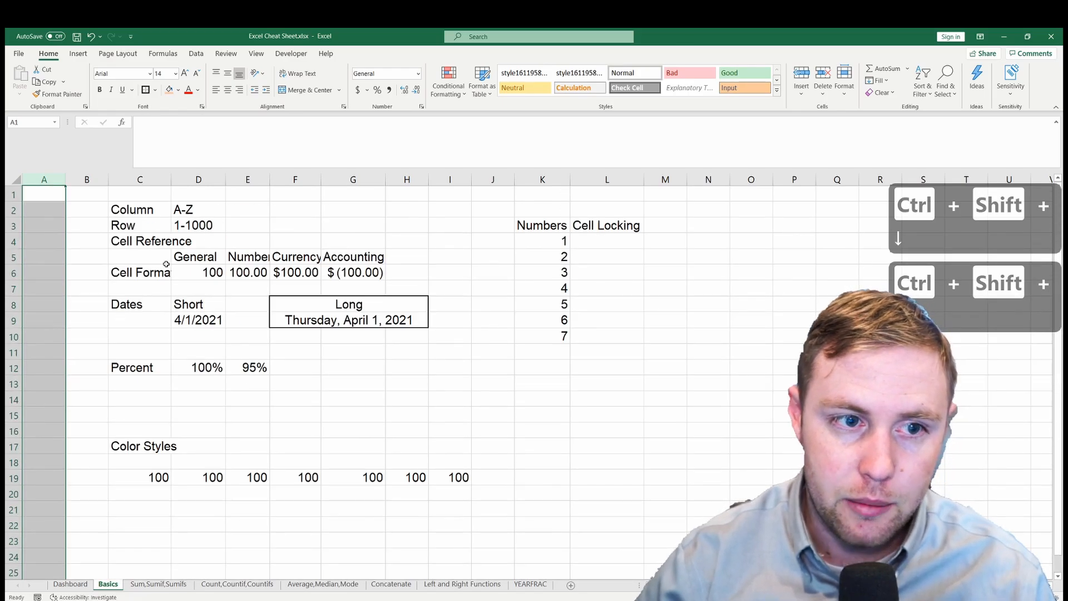
- Copy the whole of column C and paste it into column N
left_click(93, 183)
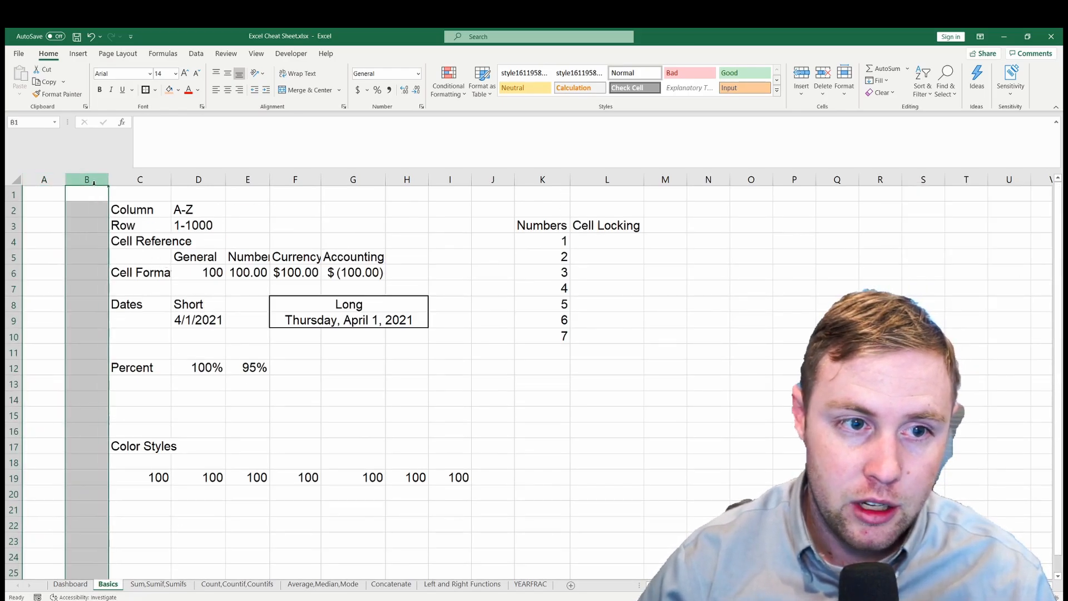
left_click(140, 179)
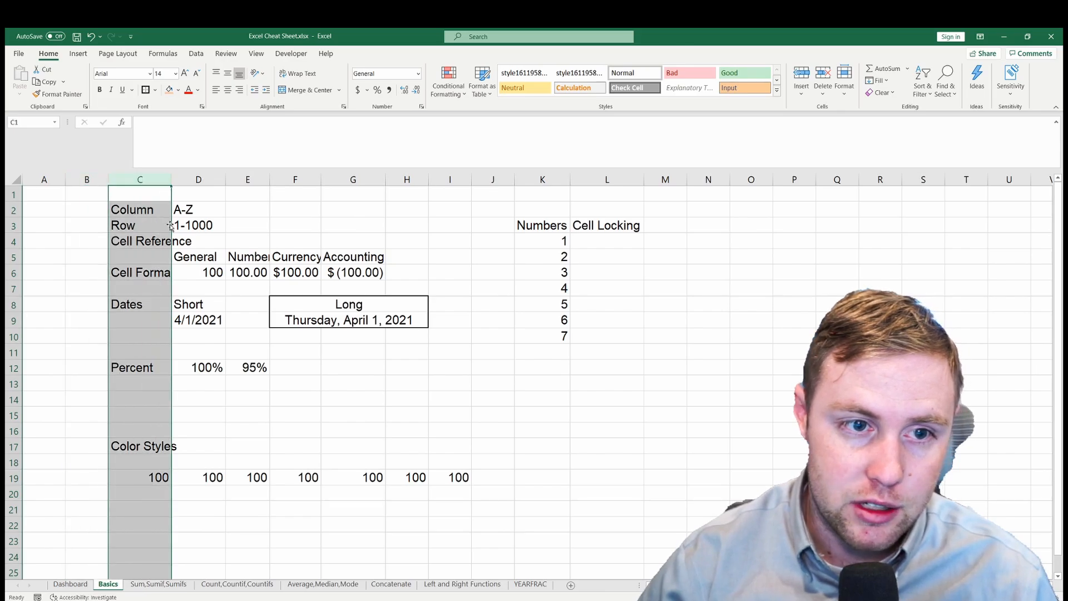
key("ctrl+c")
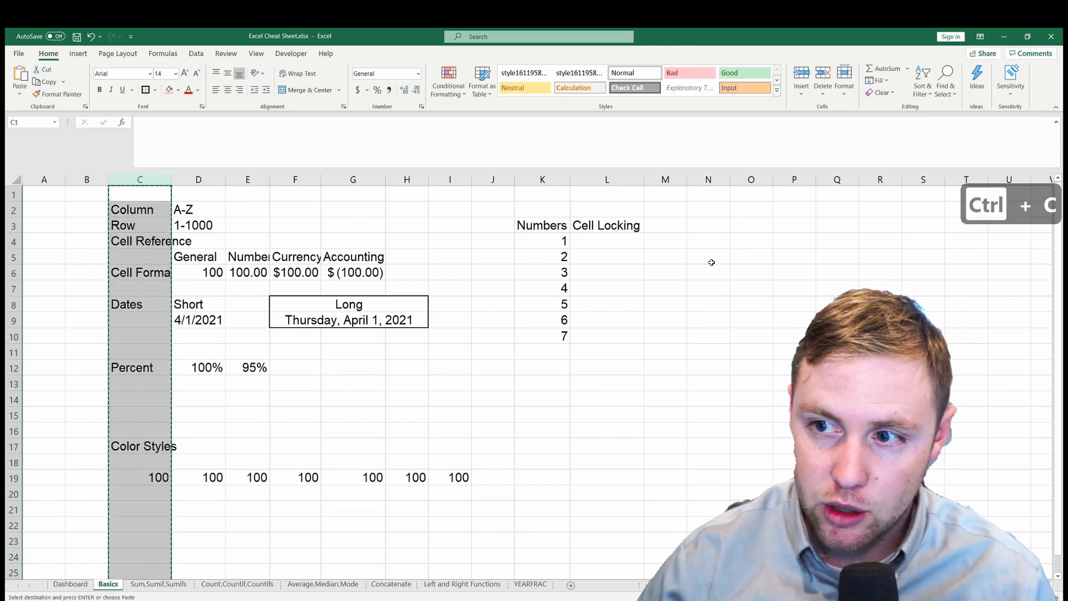
left_click(720, 182)
key("ctrl+v")
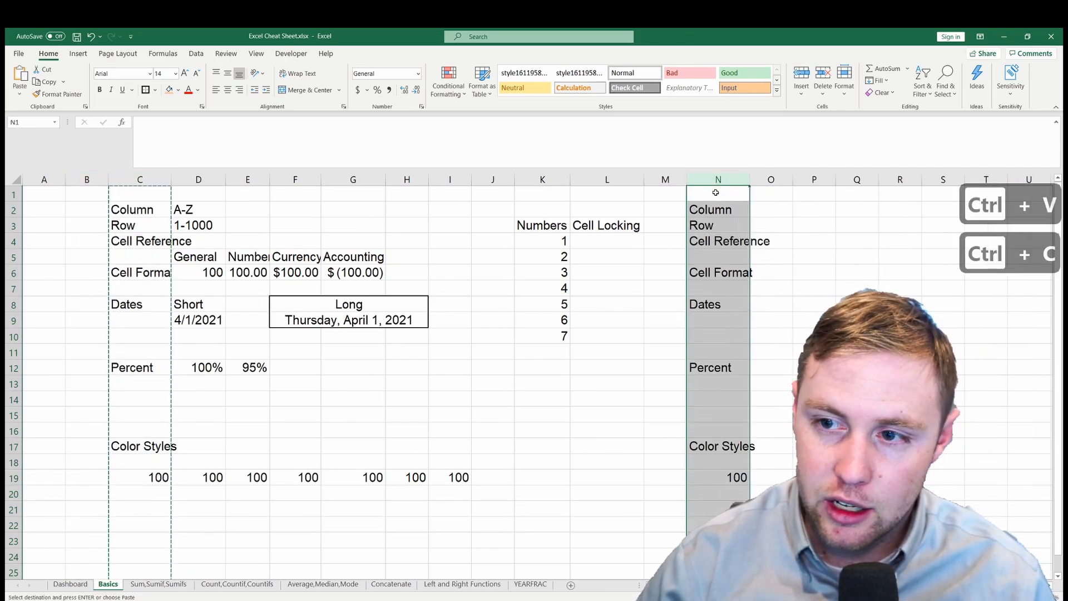
- Clear the pasted contents from the range N2:P21
left_click(718, 257)
mouse_move(812, 218)
left_mouse_down()
mouse_move(729, 432)
mouse_move(723, 507)
left_mouse_up()
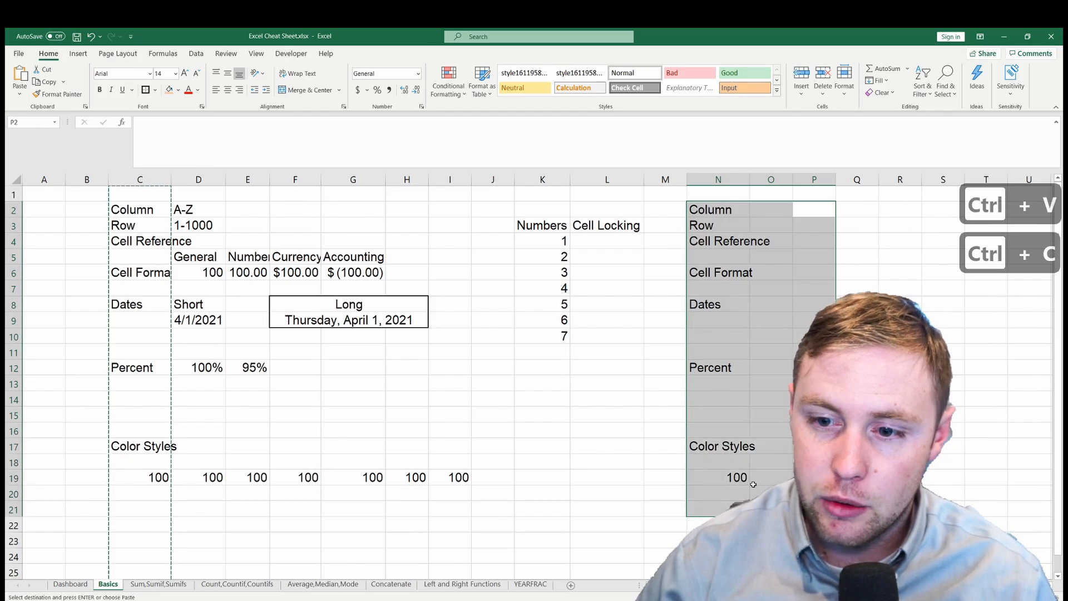
key("Delete")
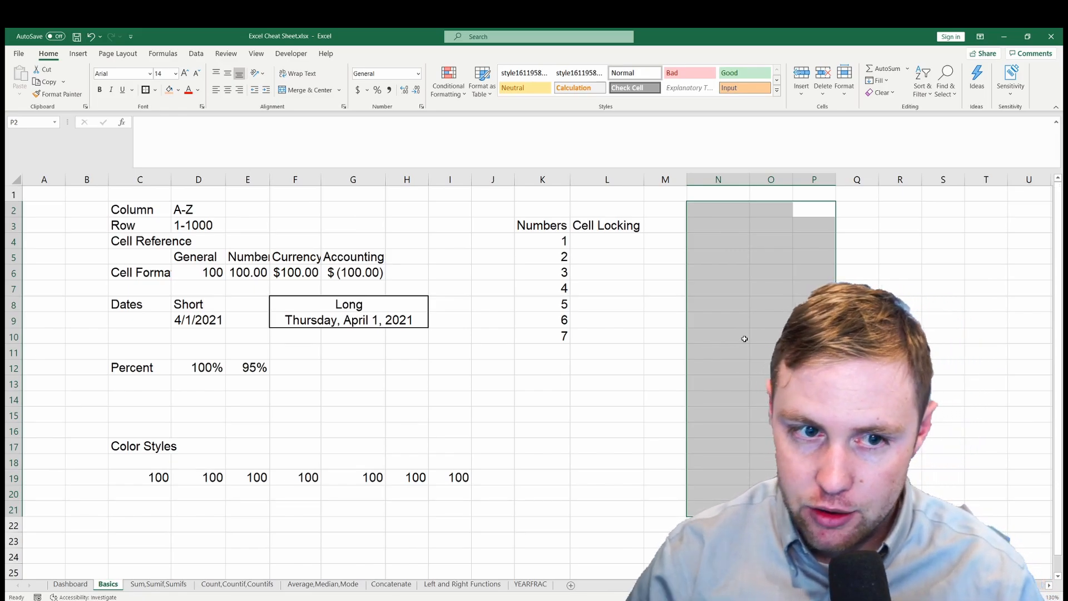
- Highlight column E and row 4 in turn, and follow row 4 across to cell K4 to examine cell references
left_click(305, 231)
left_click(295, 178)
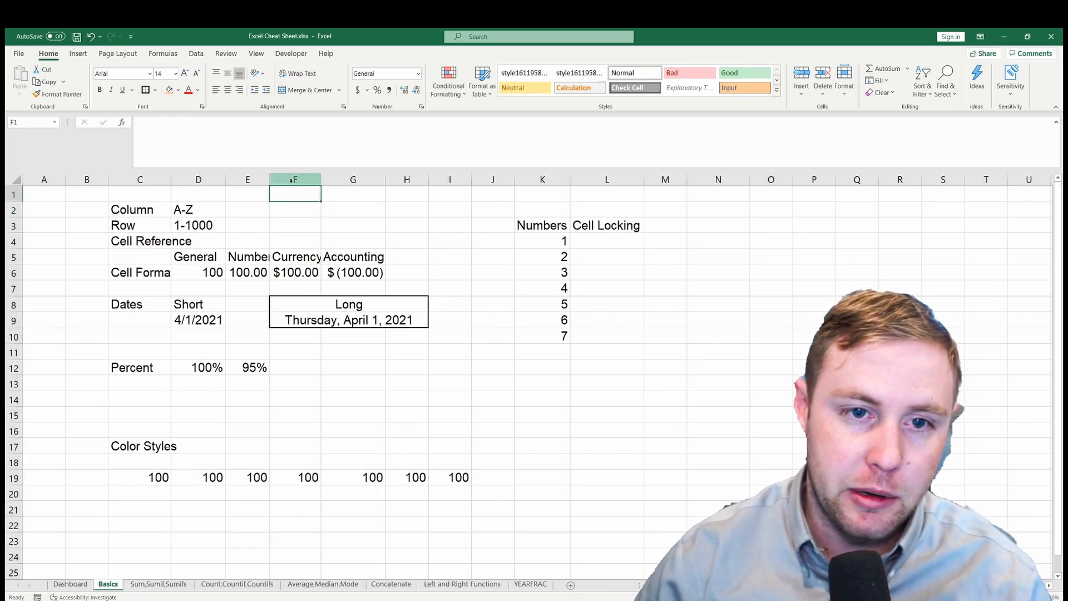
left_click(14, 242)
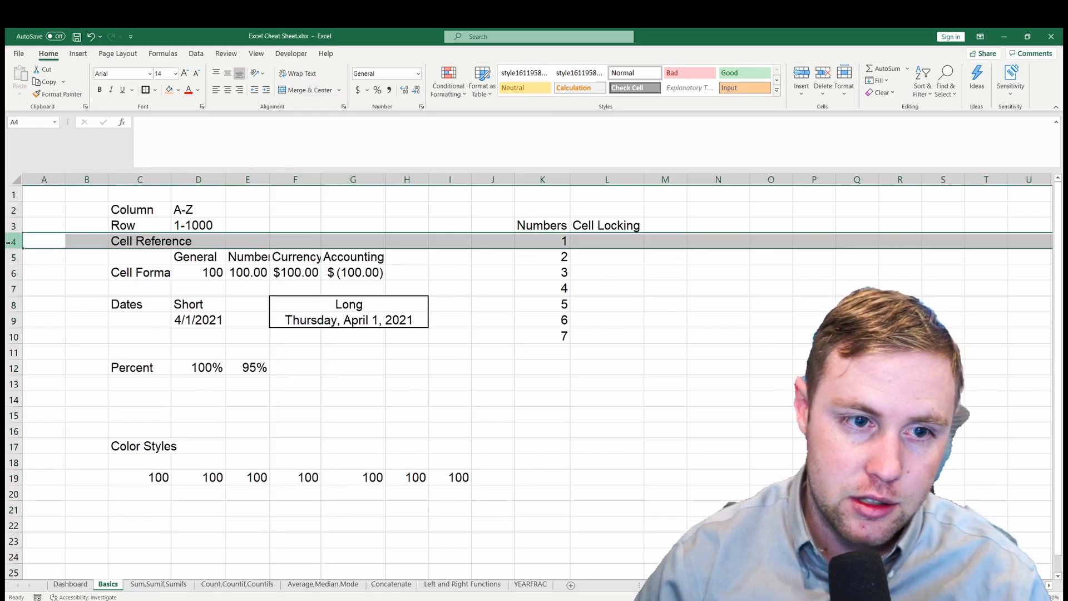
left_click(248, 180)
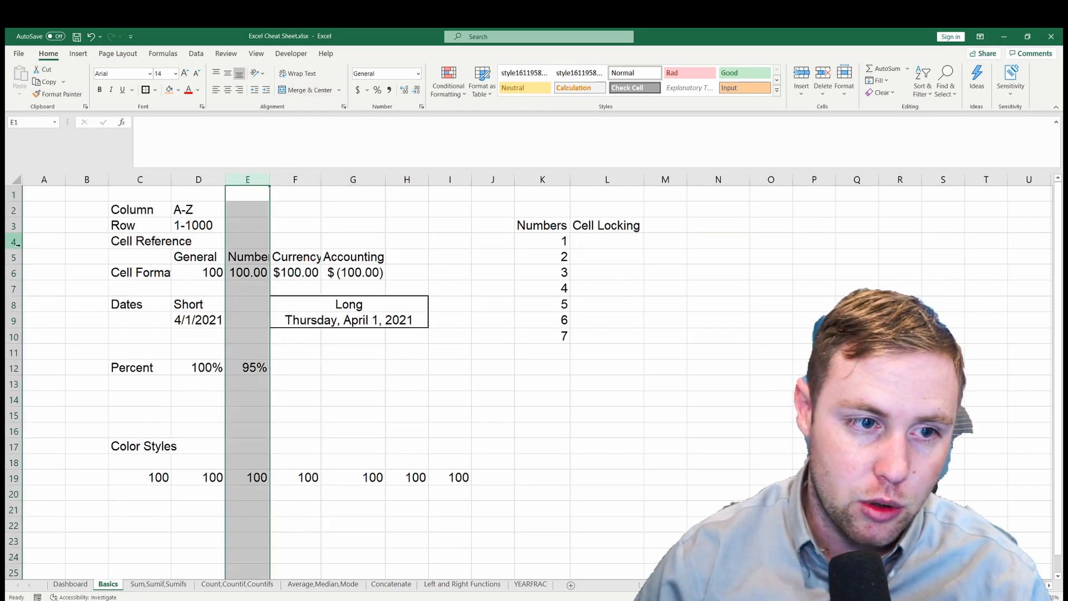
left_click(14, 241)
left_click(301, 243)
left_click(352, 243)
left_click(460, 246)
left_click(547, 241)
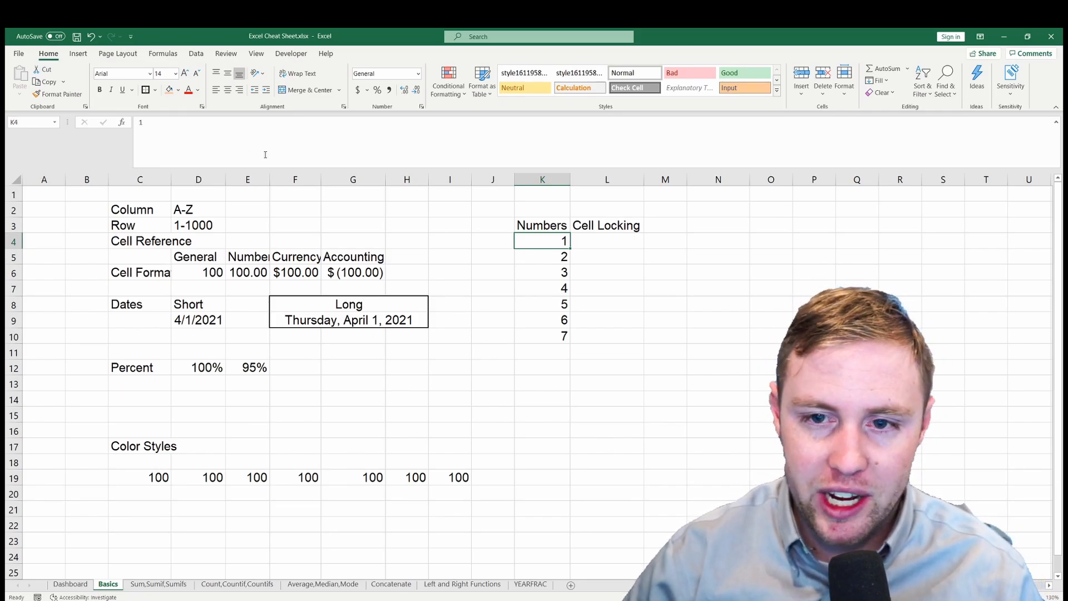
- Begin an AVERAGE formula in cell L4 under Cell Locking, using the range K4:K10
left_click(582, 225)
left_click(591, 237)
type("=")
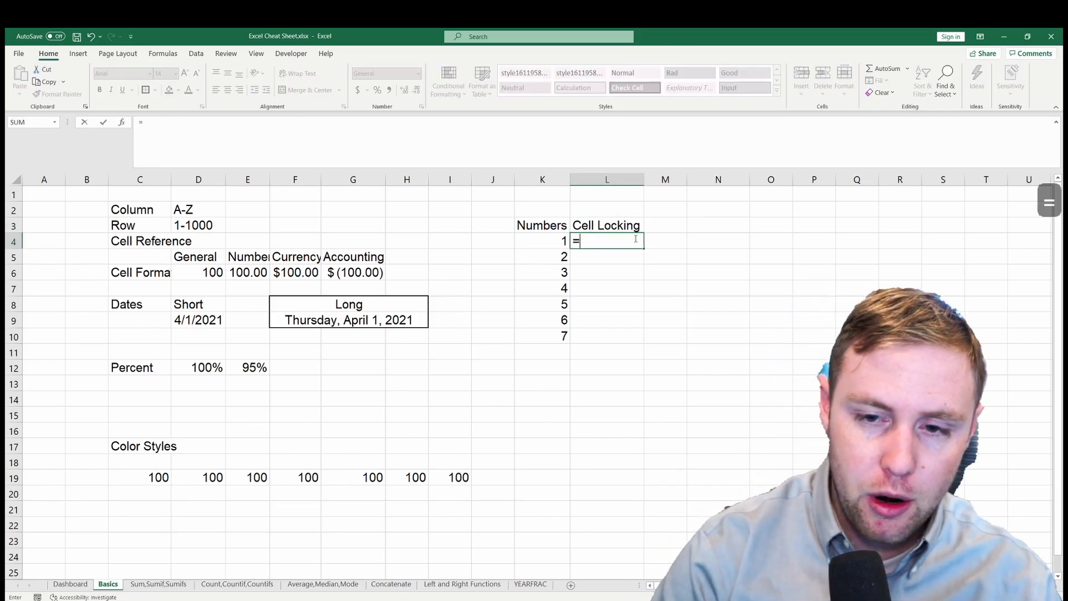
type("a")
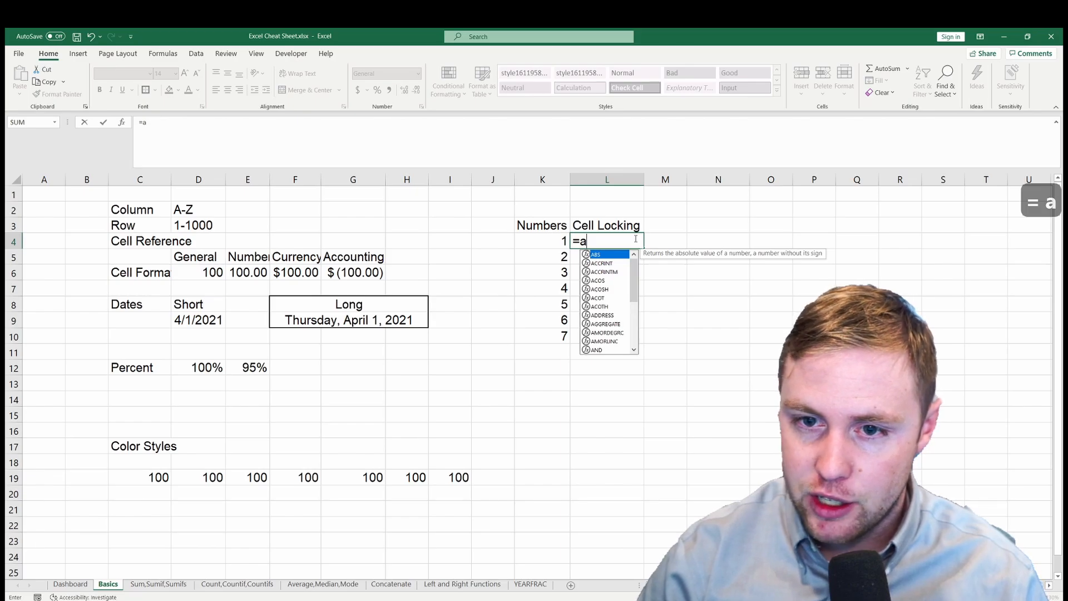
type("v")
key("Down")
key("Tab")
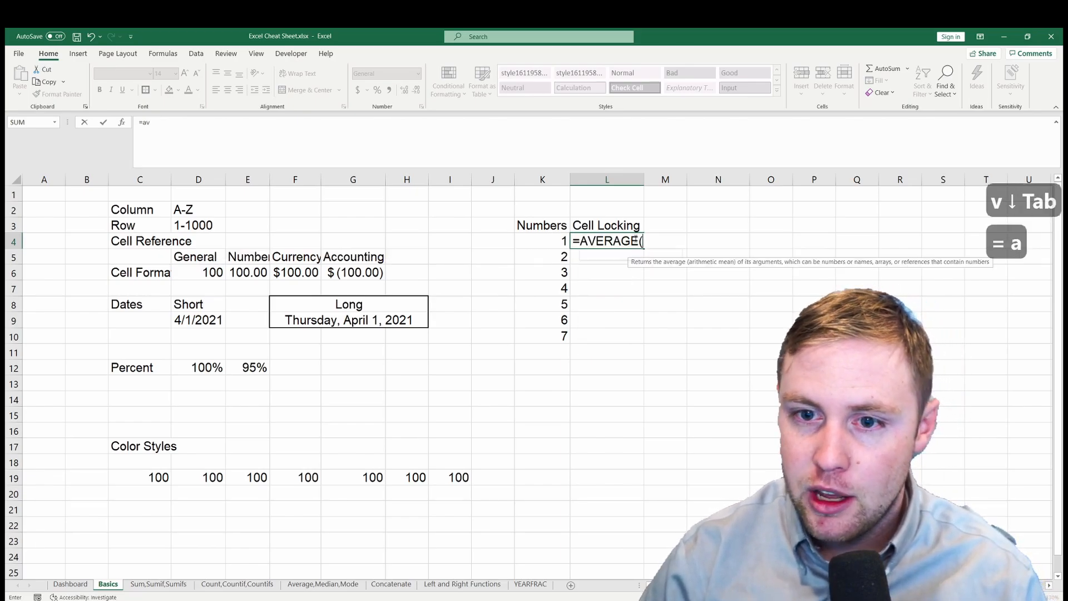
key("Left")
key("ctrl+shift+Down")
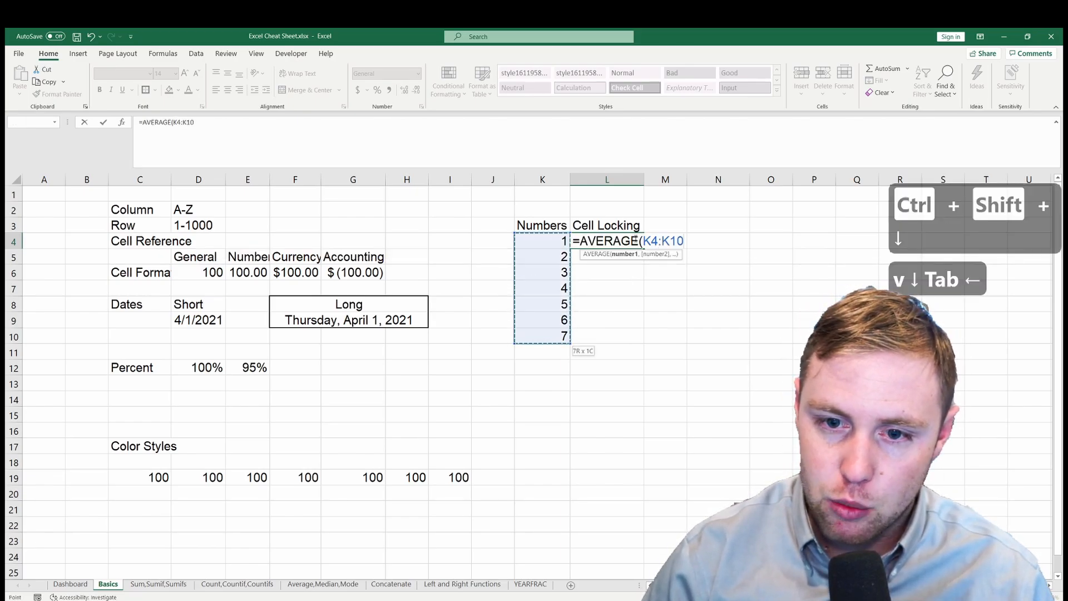
- Change the AVERAGE range in L4 to K3:K10, enter the formula and fill it down through L10
key("Up")
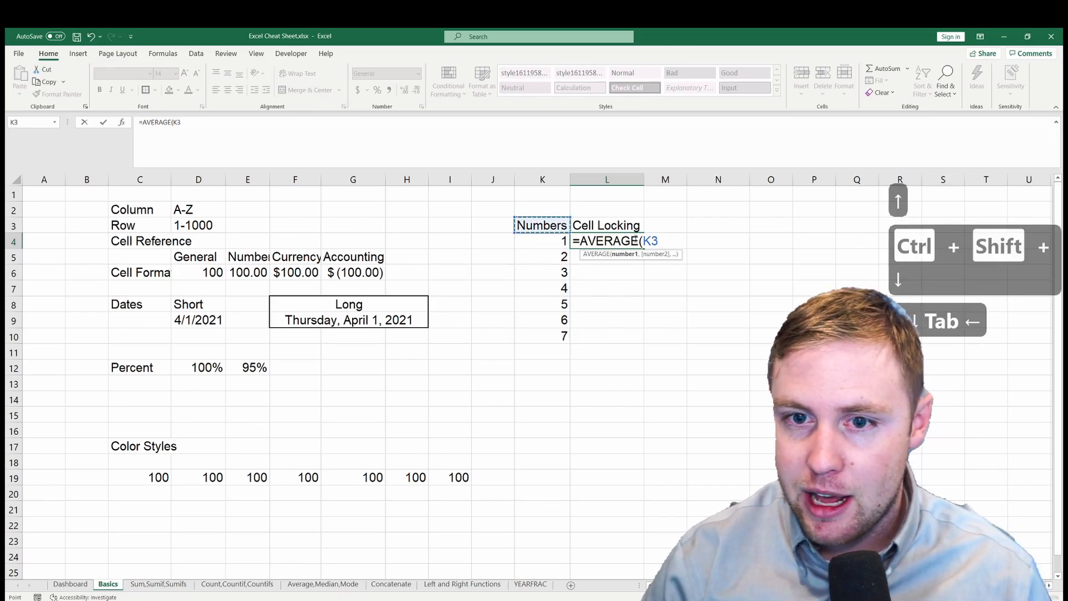
key("Down")
key("ctrl+shift+Down")
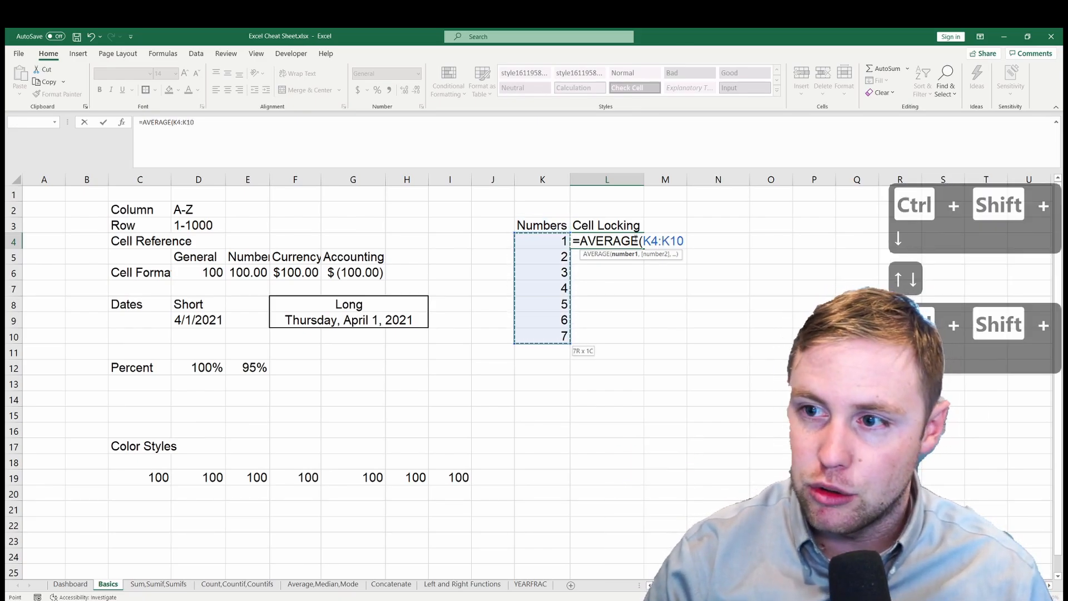
key("Up")
key("ctrl+shift+Down")
key("Return")
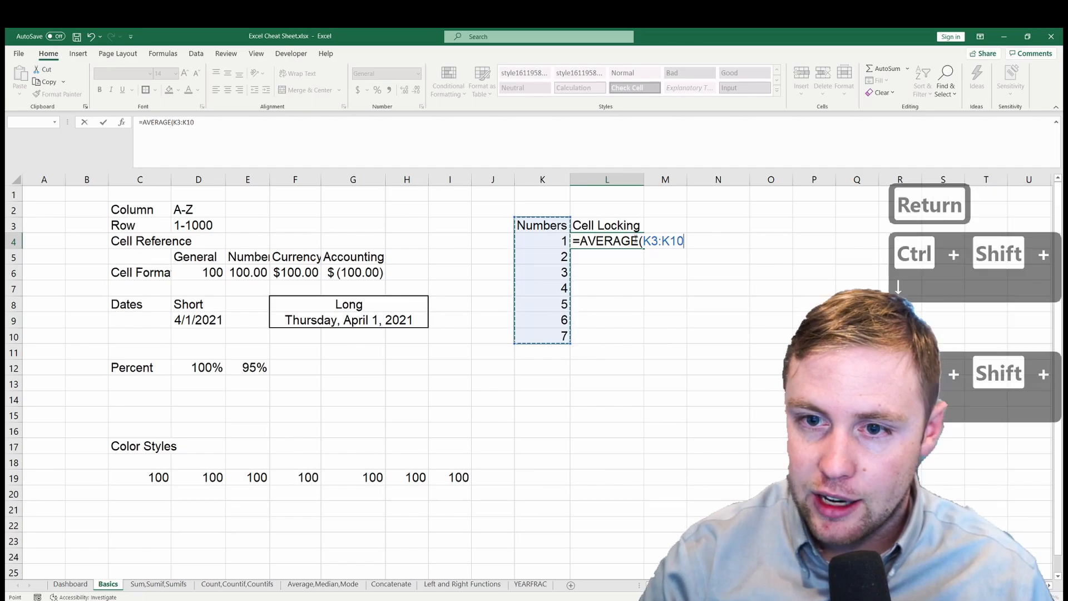
key("Up")
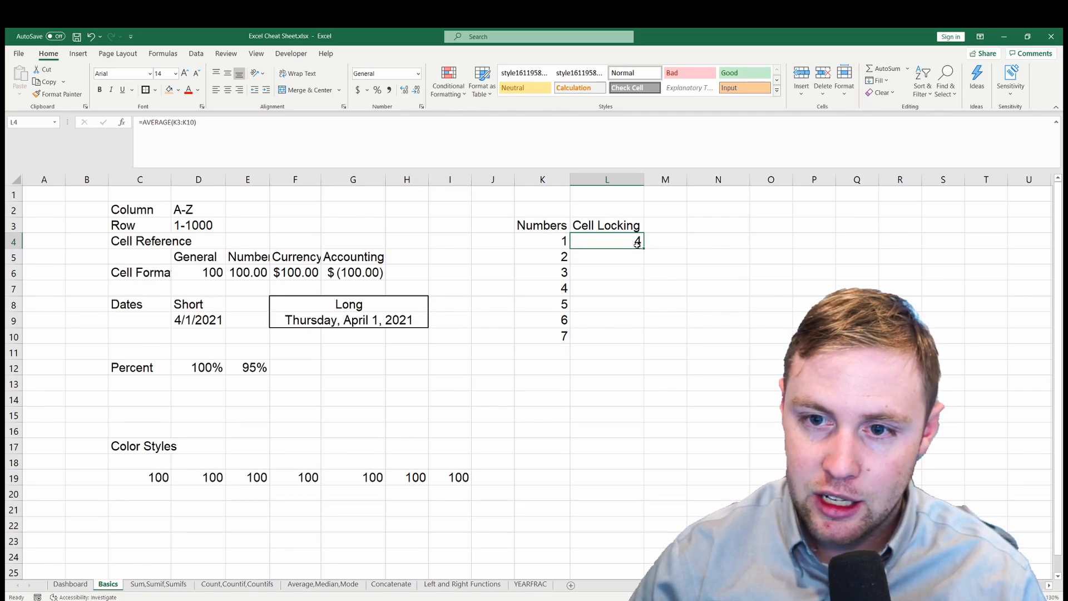
left_click_drag(644, 248, 645, 344)
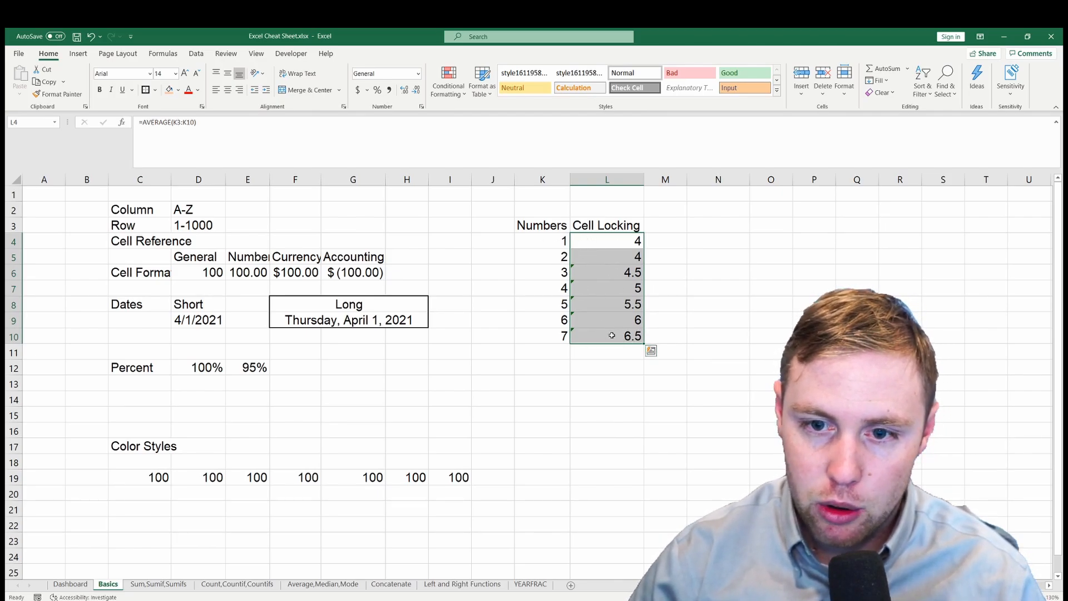
- Inspect the AVERAGE formulas in cells L4 through L7 to compare which ranges they reference
left_click(619, 272)
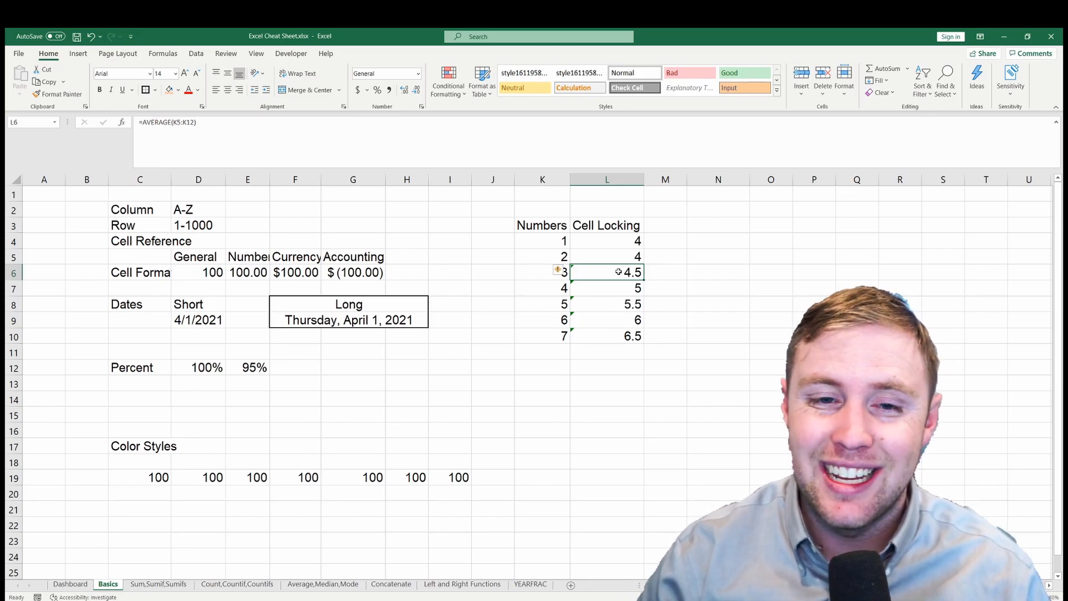
left_click(615, 244)
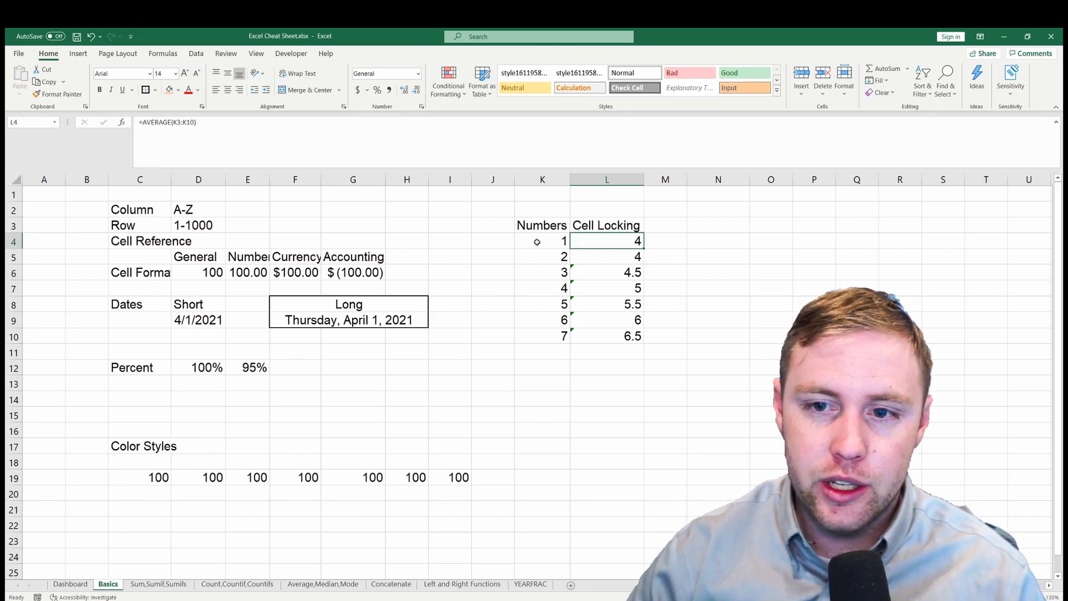
key("F2")
key("Escape")
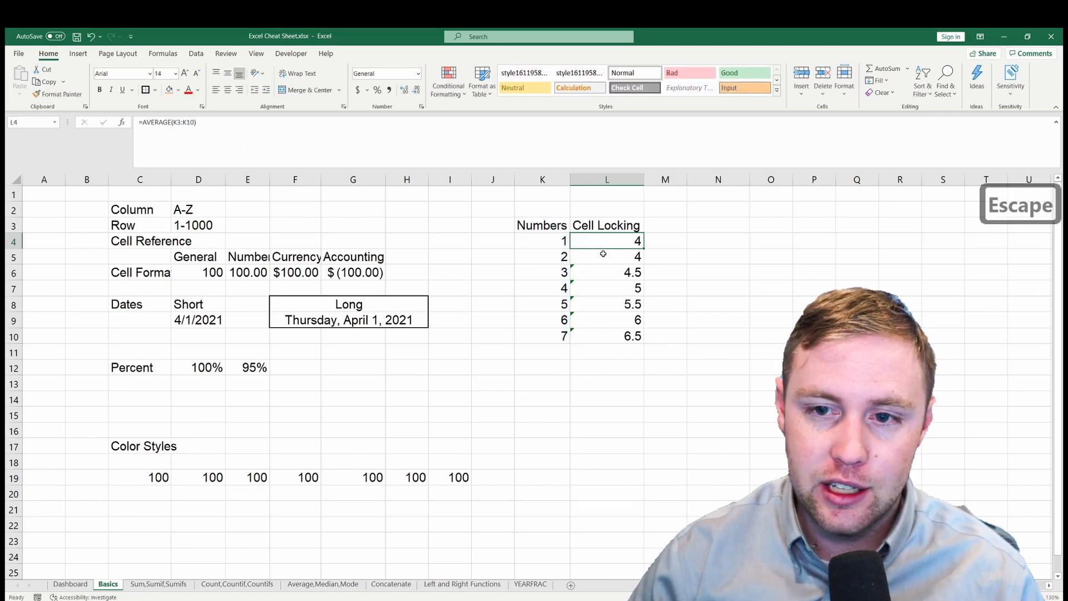
left_click(605, 256)
key("F2")
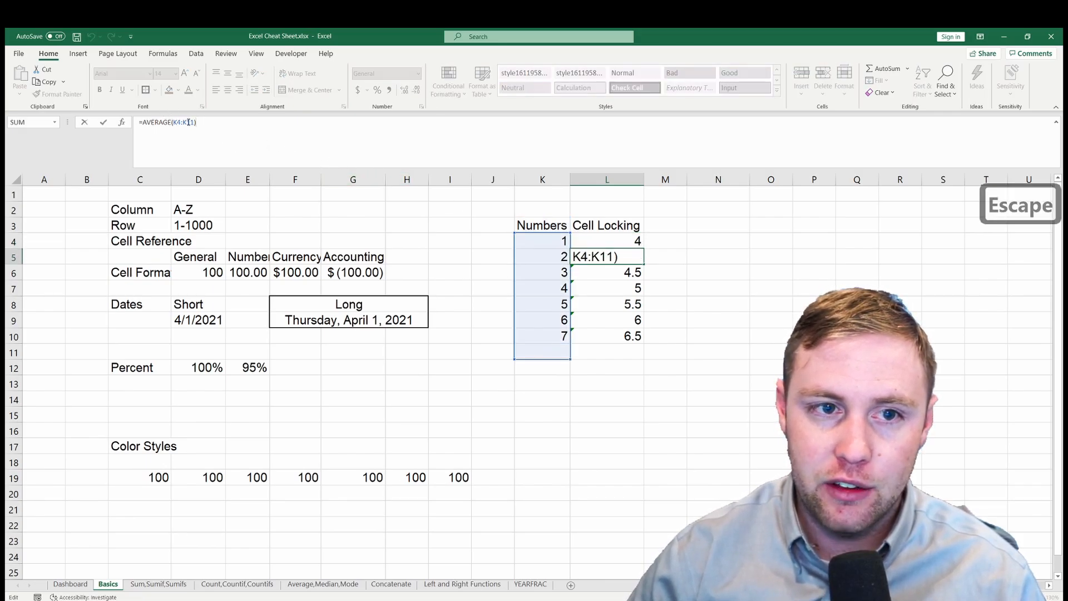
key("Escape")
left_click(612, 273)
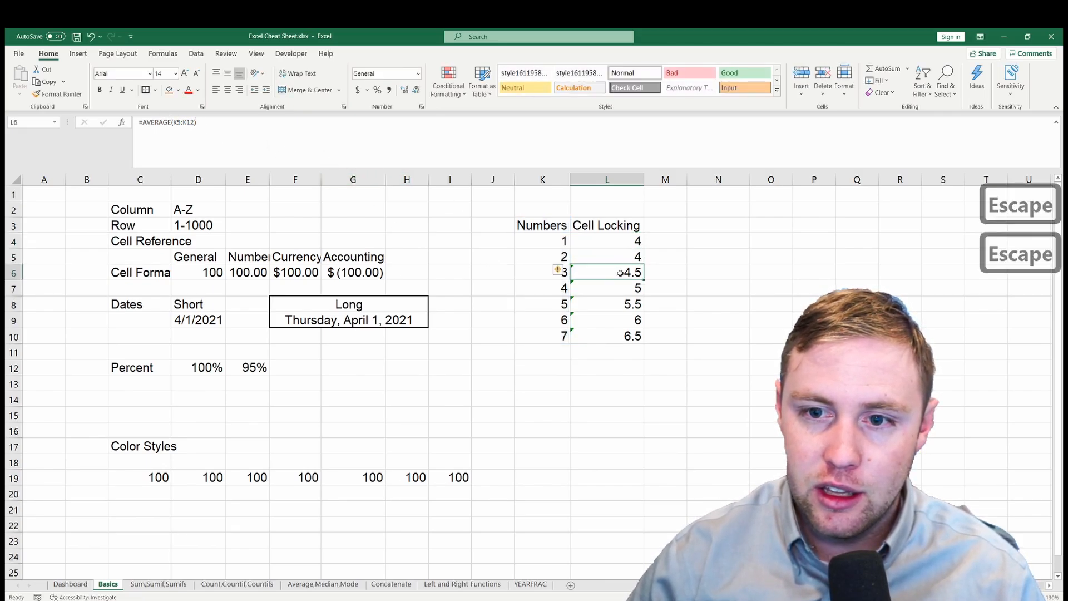
left_click(176, 135)
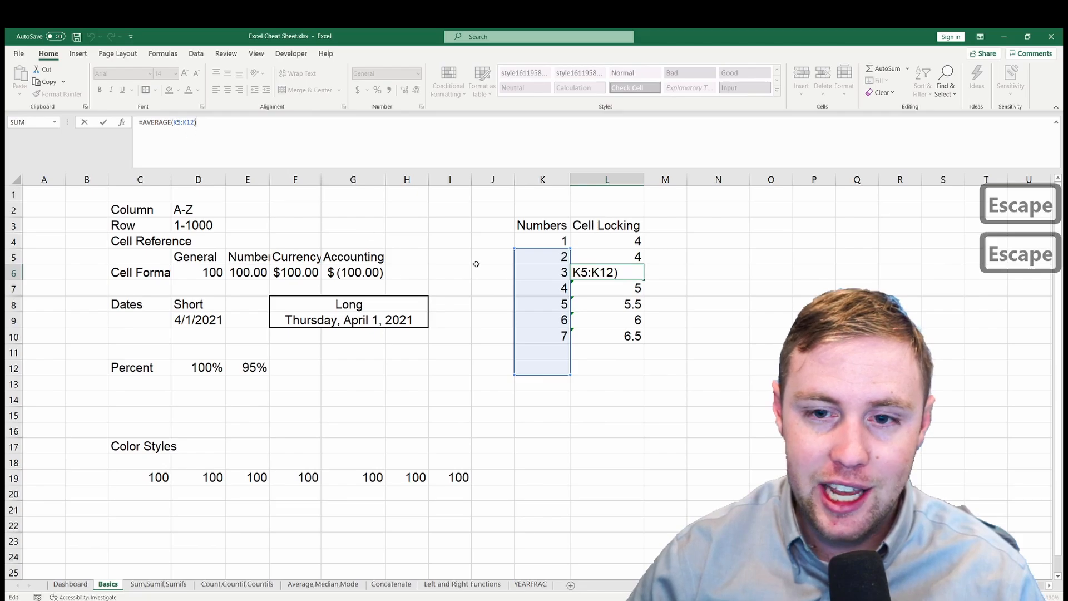
key("Escape")
left_click(606, 287)
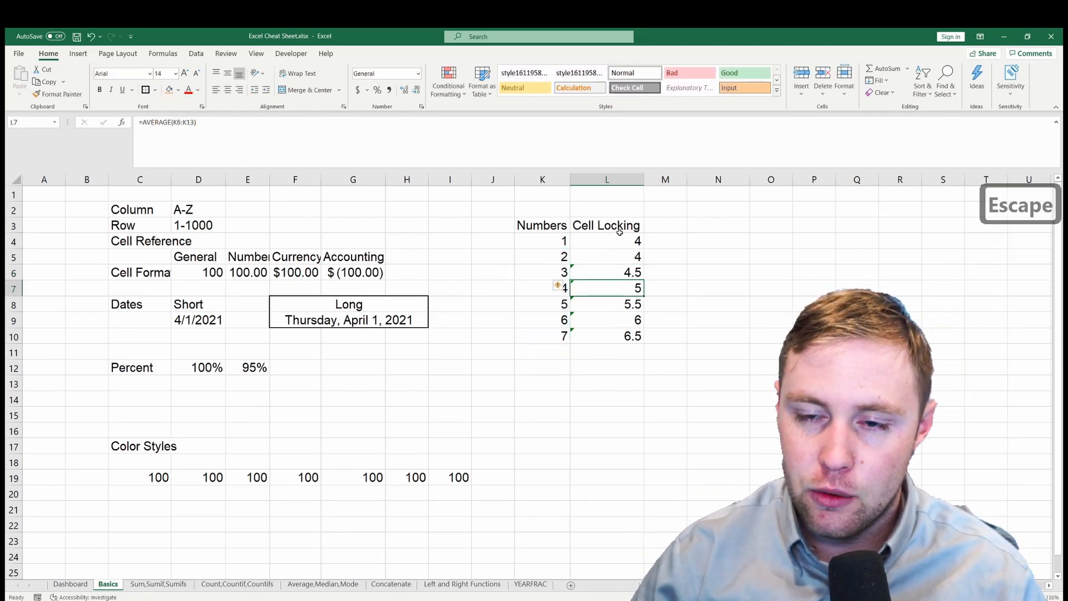
- Lock the start of the AVERAGE range in L4 as $K$3:K10 and fill the formula down through L11
left_click(619, 230)
left_click(623, 245)
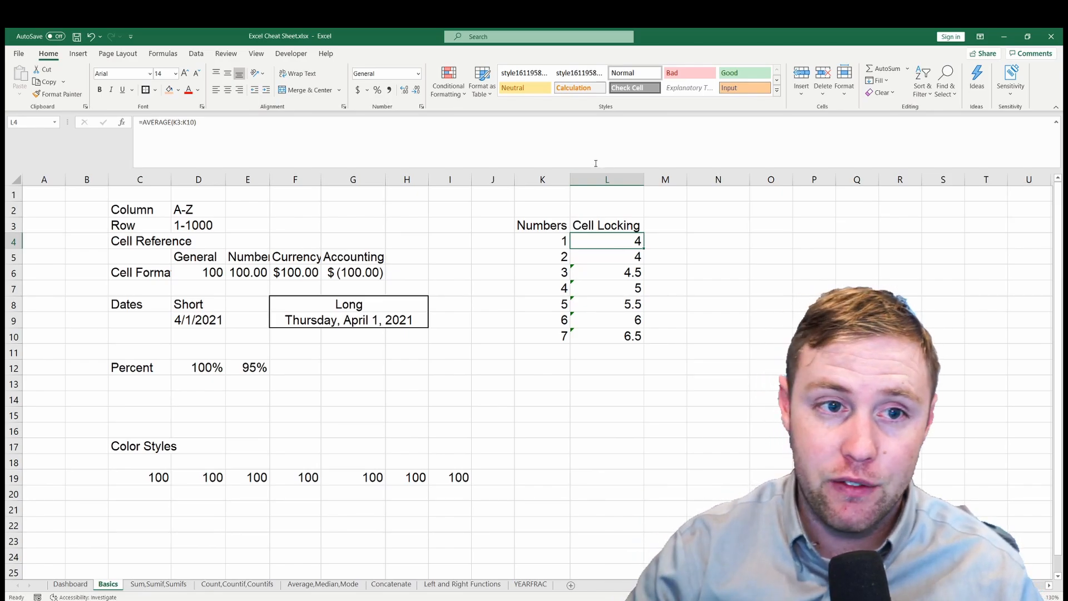
left_click(197, 127)
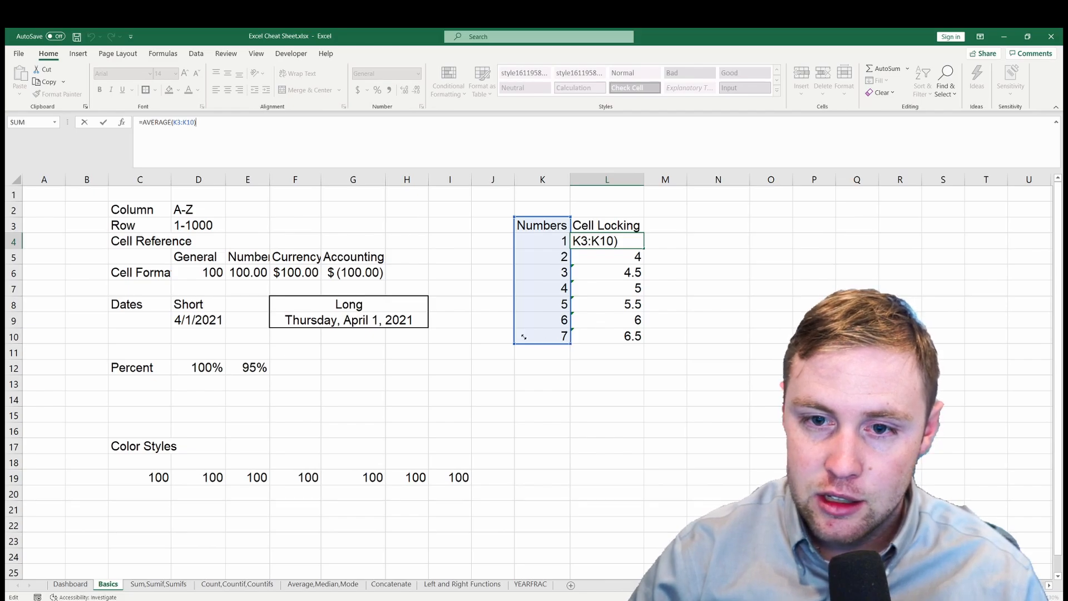
mouse_move(524, 337)
left_mouse_down()
mouse_move(487, 343)
mouse_move(514, 344)
left_mouse_up()
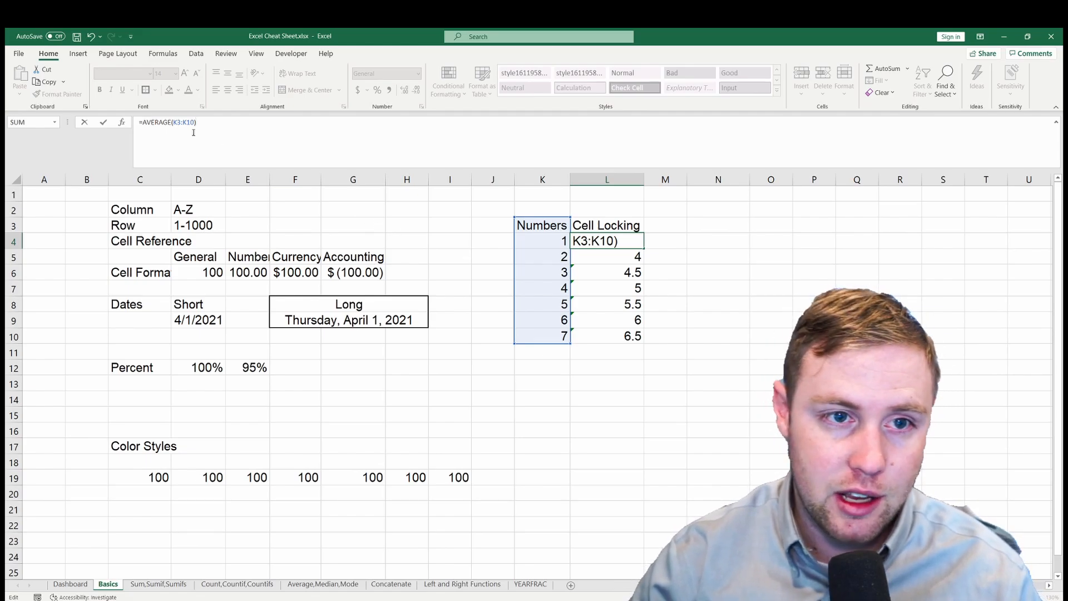
left_click(176, 123)
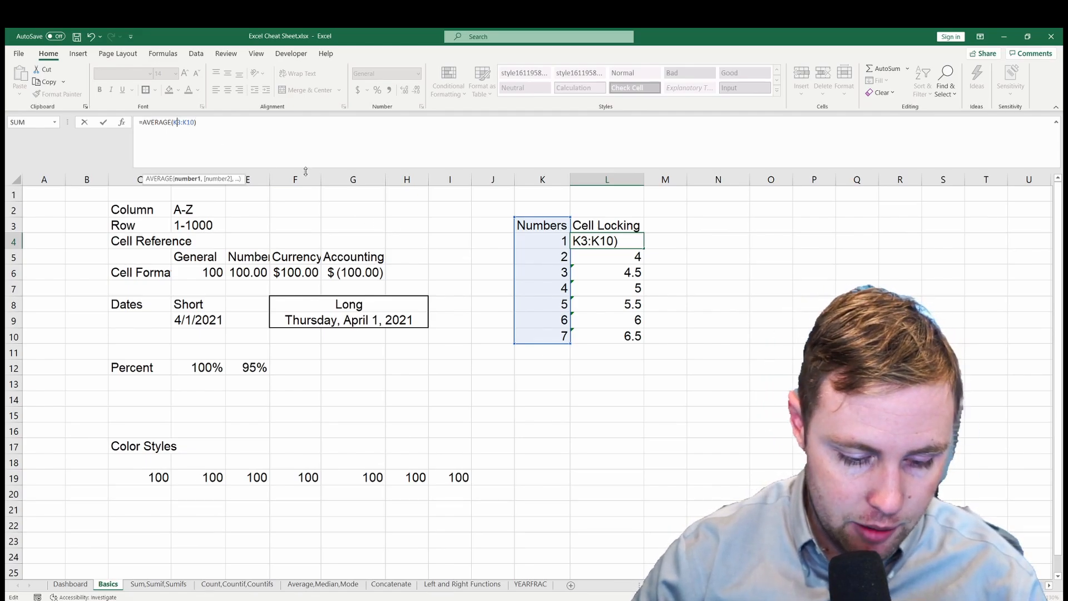
key("F4")
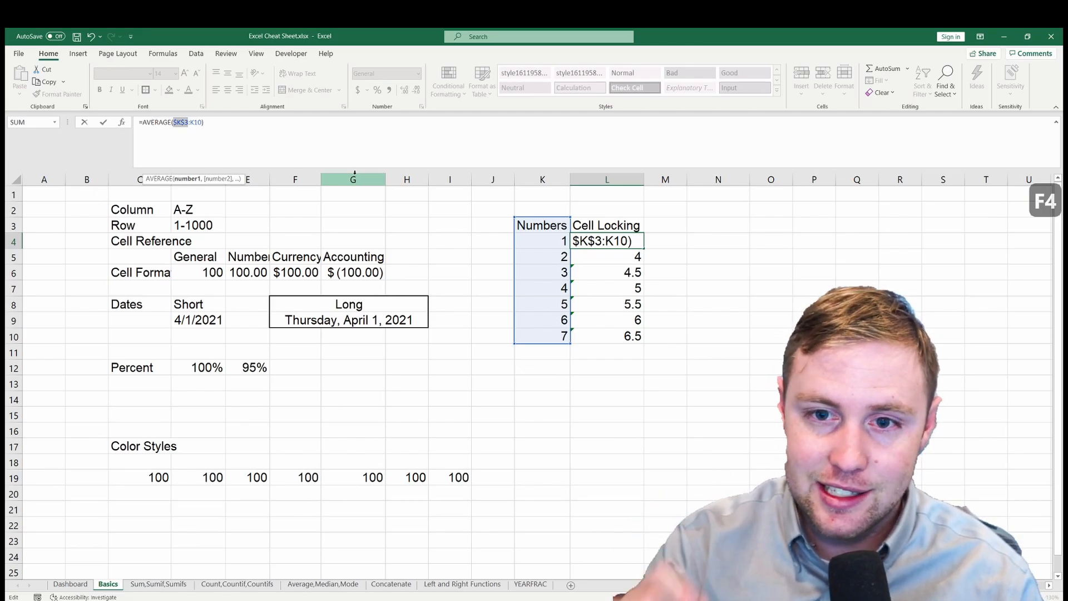
key("Return")
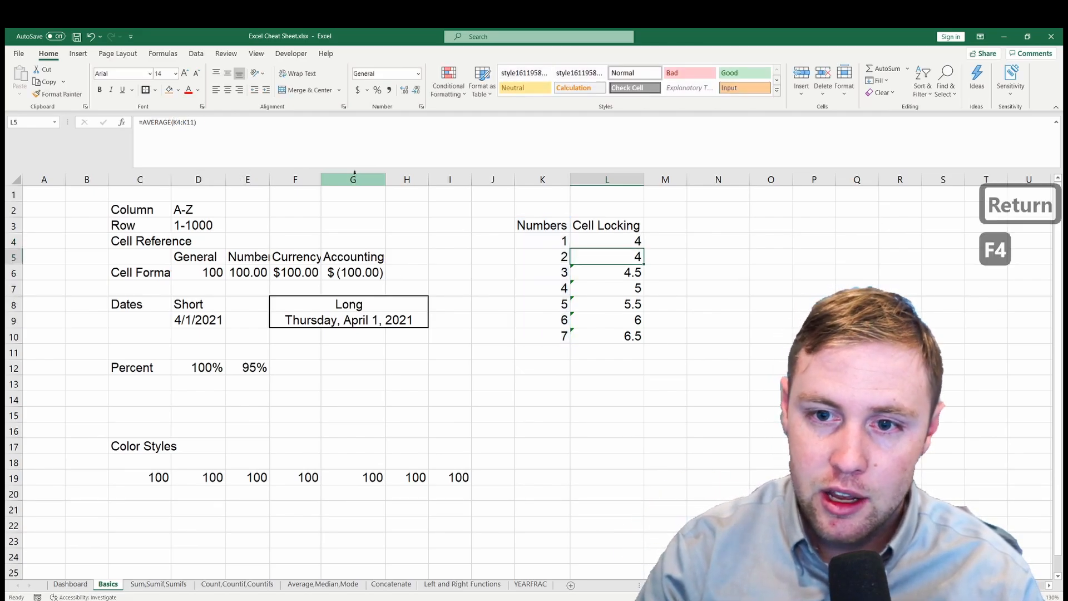
left_click(612, 240)
left_click_drag(644, 249, 637, 356)
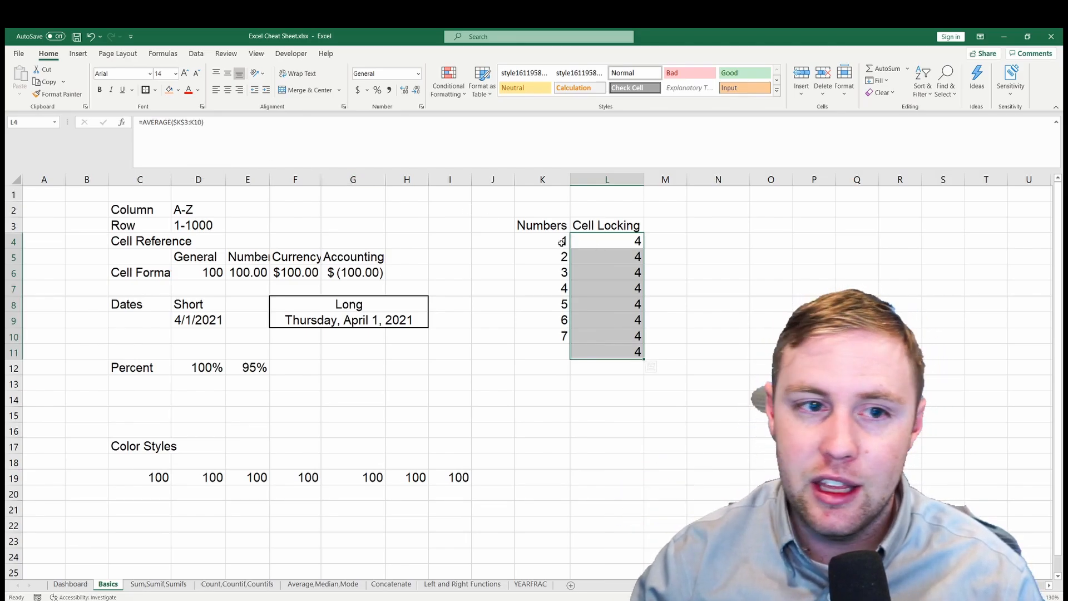
- Inspect the partly locked AVERAGE formulas in cells L4 through L9 to compare the start and end of their ranges
left_click(609, 241)
double_click(610, 241)
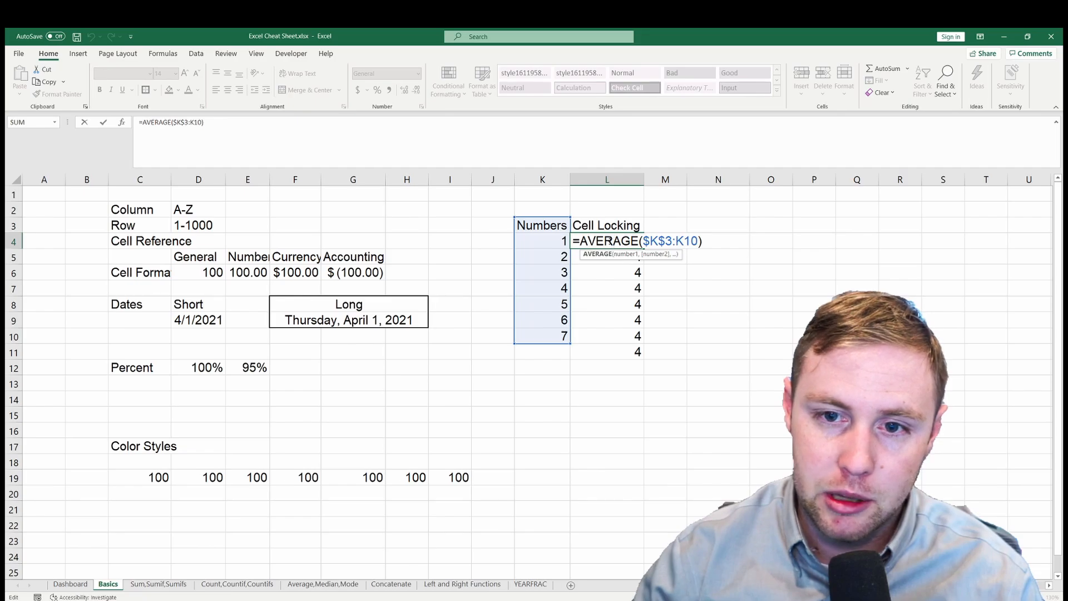
key("Escape")
double_click(611, 256)
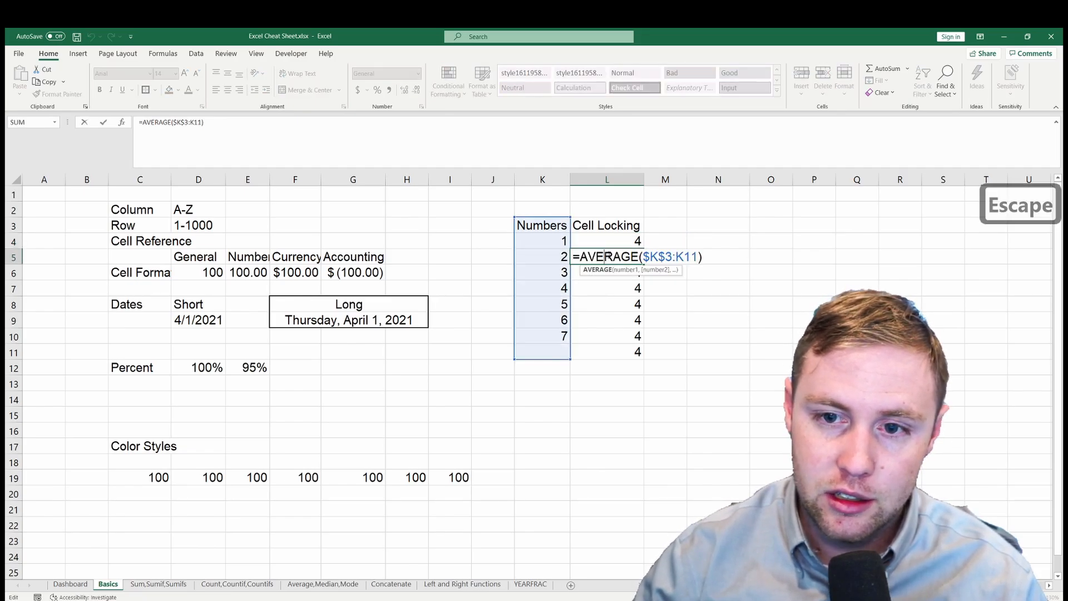
key("Escape")
double_click(611, 274)
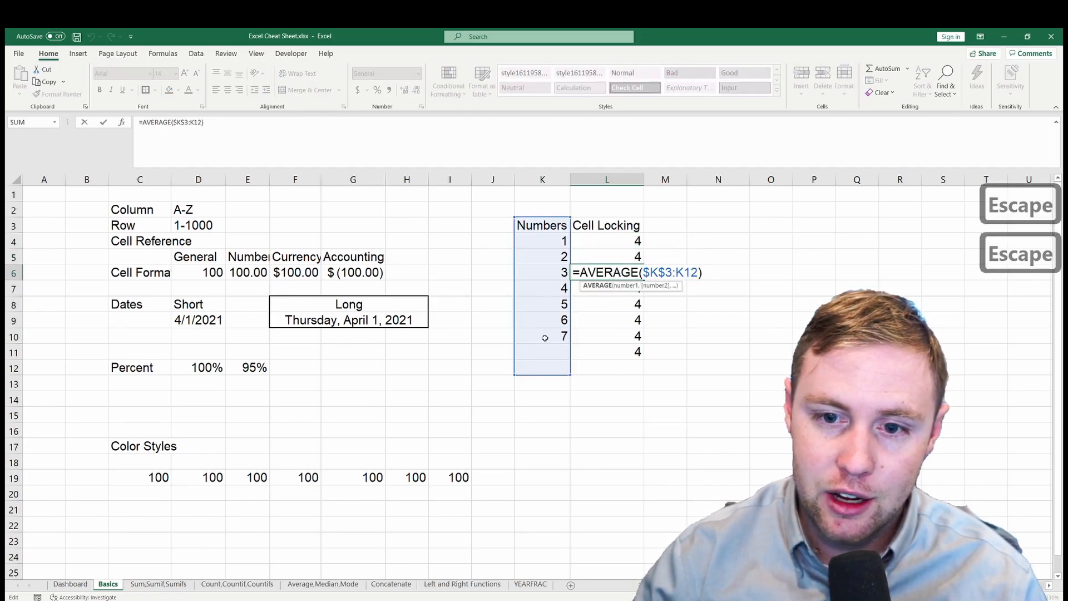
key("Escape")
double_click(612, 289)
key("Escape")
double_click(599, 322)
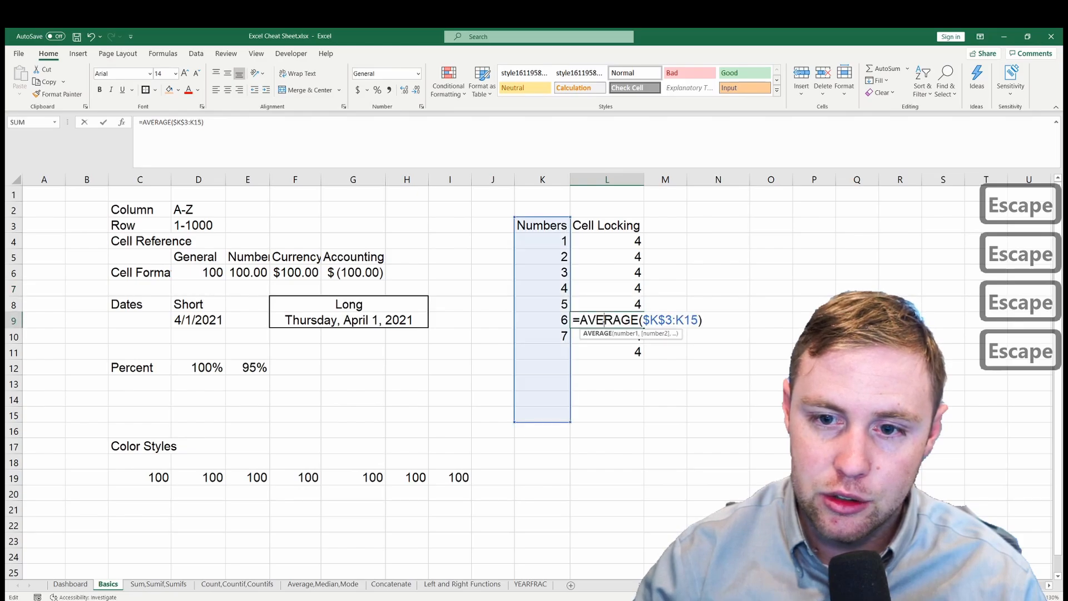
key("Escape")
- Clear the AVERAGE formulas from cells L4:L11 under Cell Locking
left_click_drag(620, 240, 640, 352)
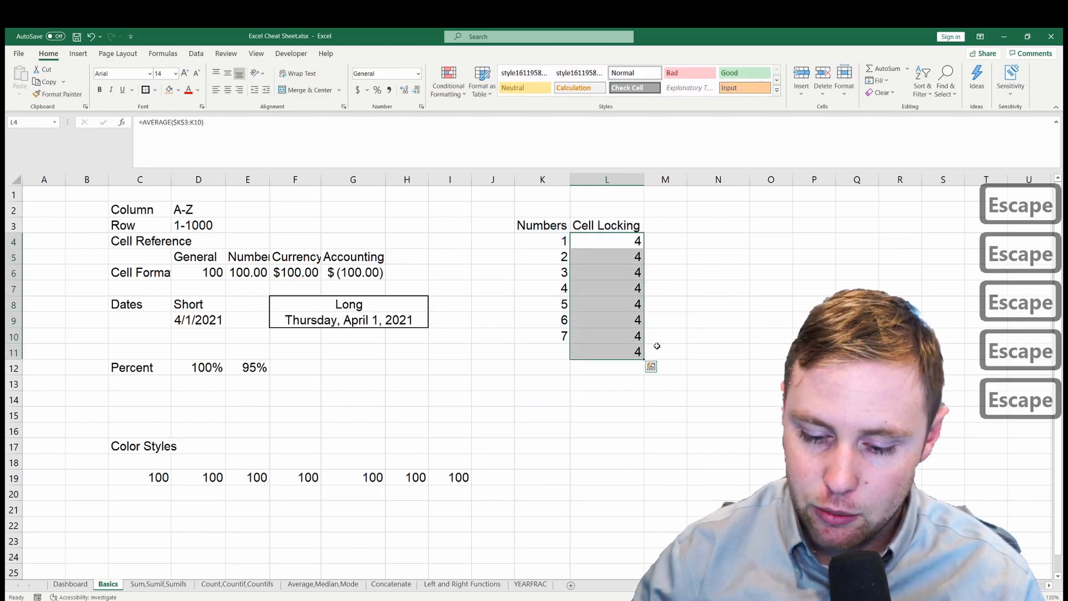
key("Delete")
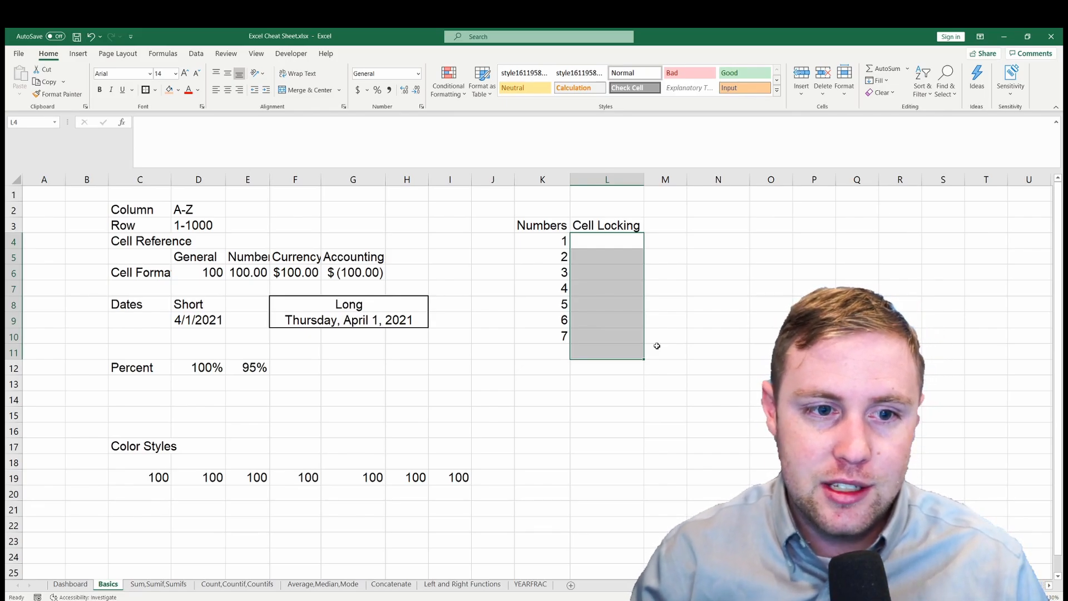
- Autofit column C to the width of its labels
left_click(325, 275)
left_click(214, 274)
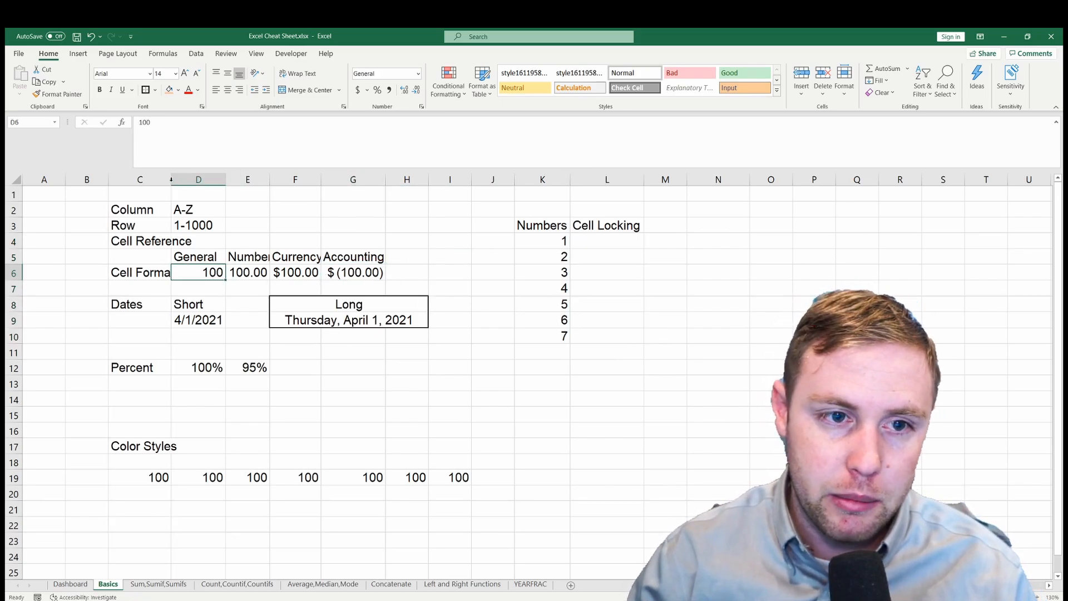
double_click(171, 179)
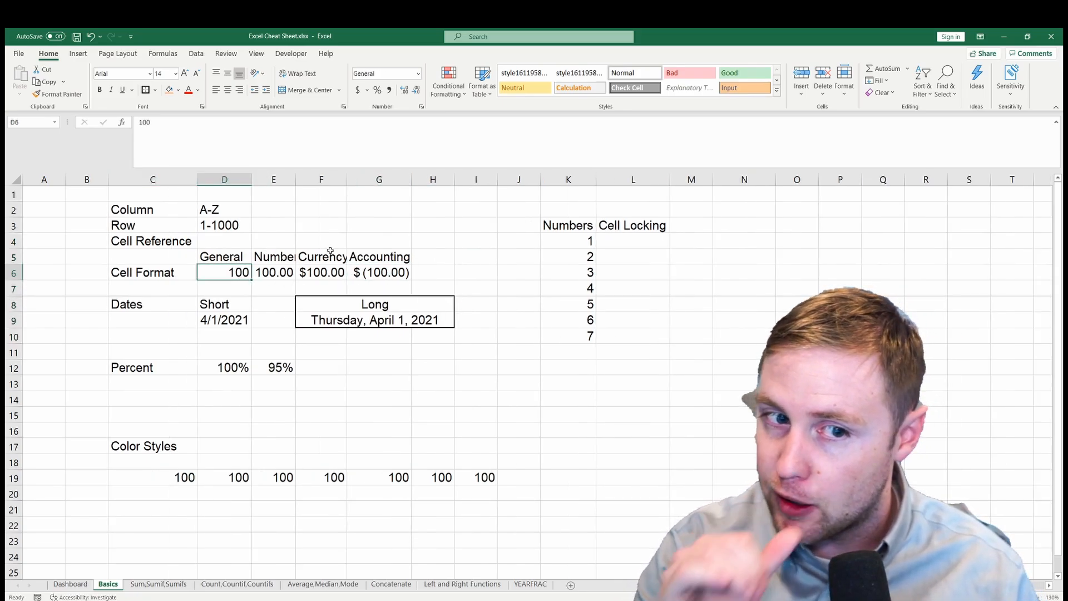
- Step through the Cell Format examples in row 6 to compare the General, Number, Currency and Accounting cells
left_click_drag(230, 272, 281, 272)
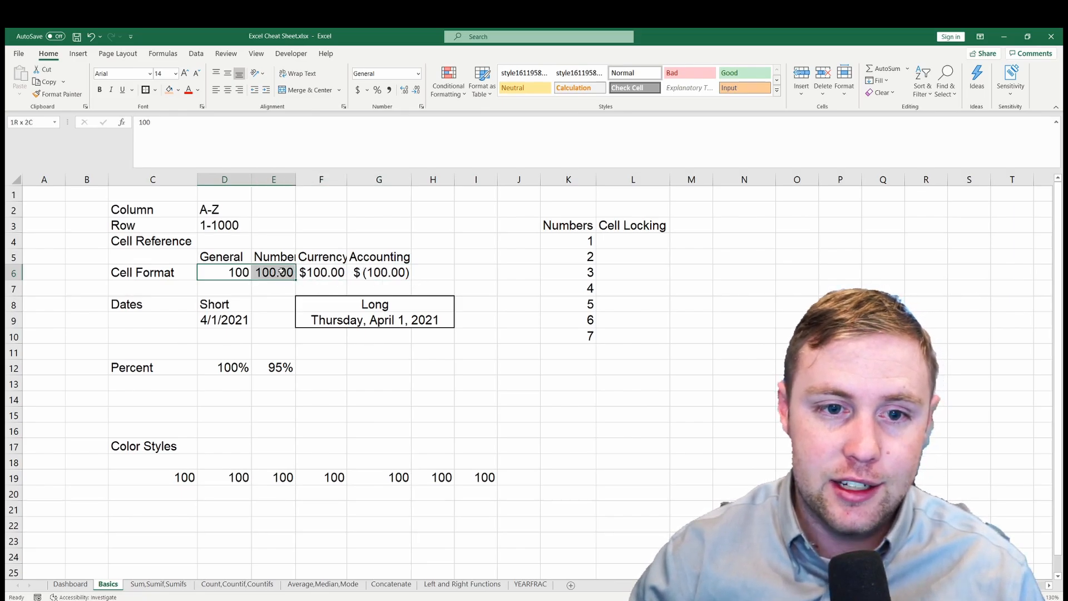
key("Right")
key("Right")
key("Right")
key("Left")
key("Left")
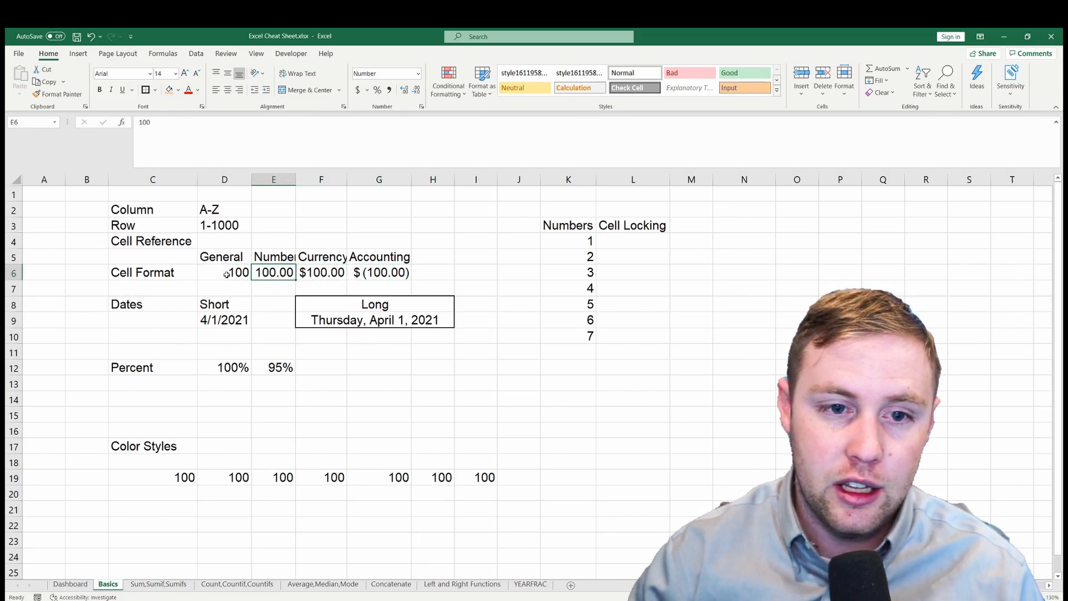
left_click(226, 274)
- Autofit columns E through G together to the width of their contents
left_click_drag(272, 179, 372, 184)
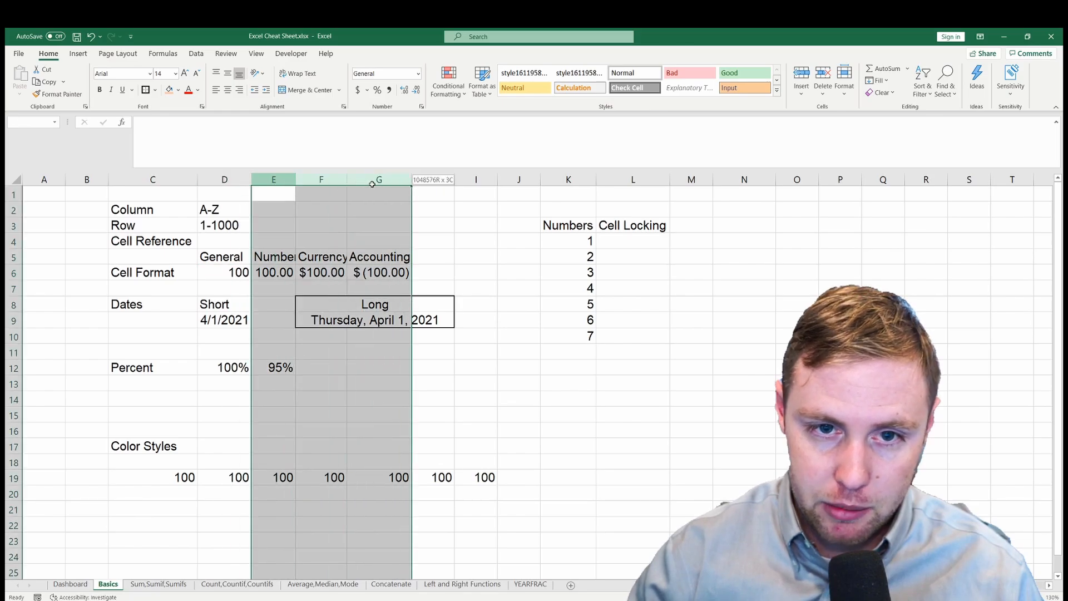
double_click(412, 179)
left_click(443, 275)
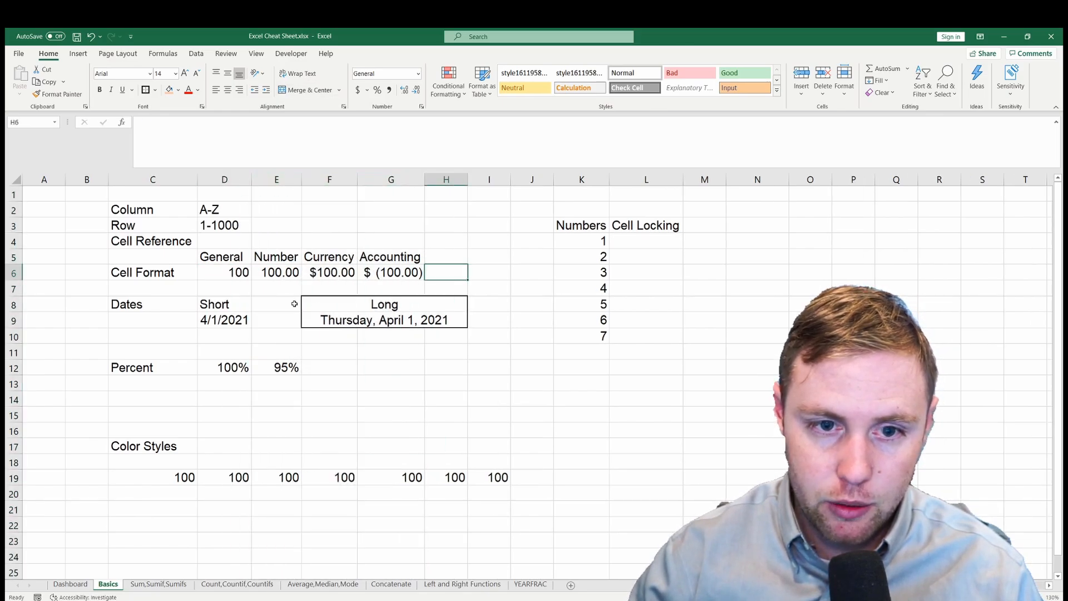
- Compare the number formats applied to the General value in D6 and the Number value in E6
left_click(221, 276)
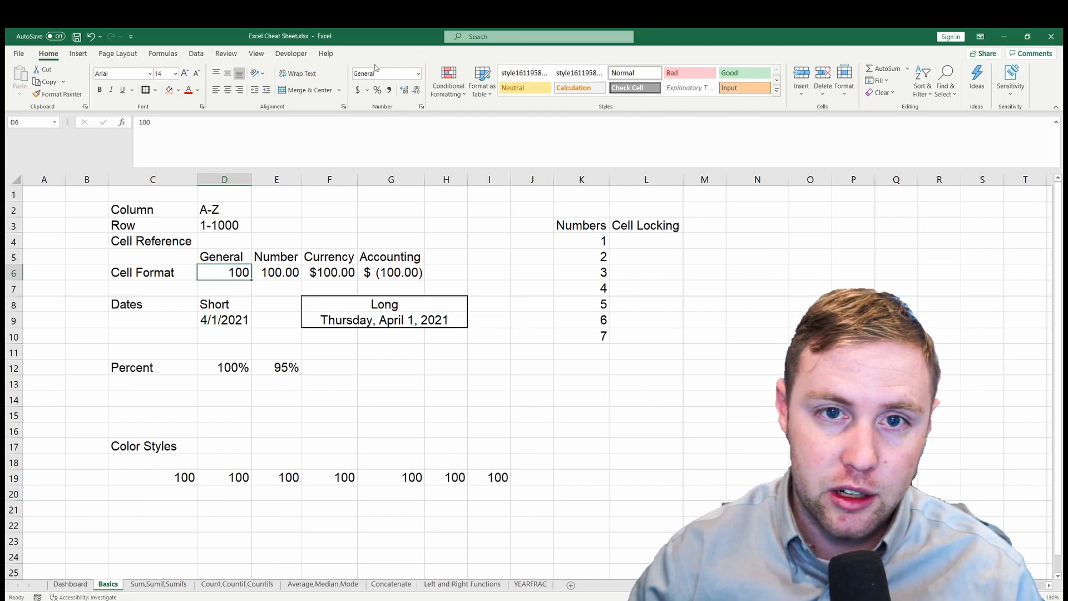
left_click(270, 271)
left_click(225, 274)
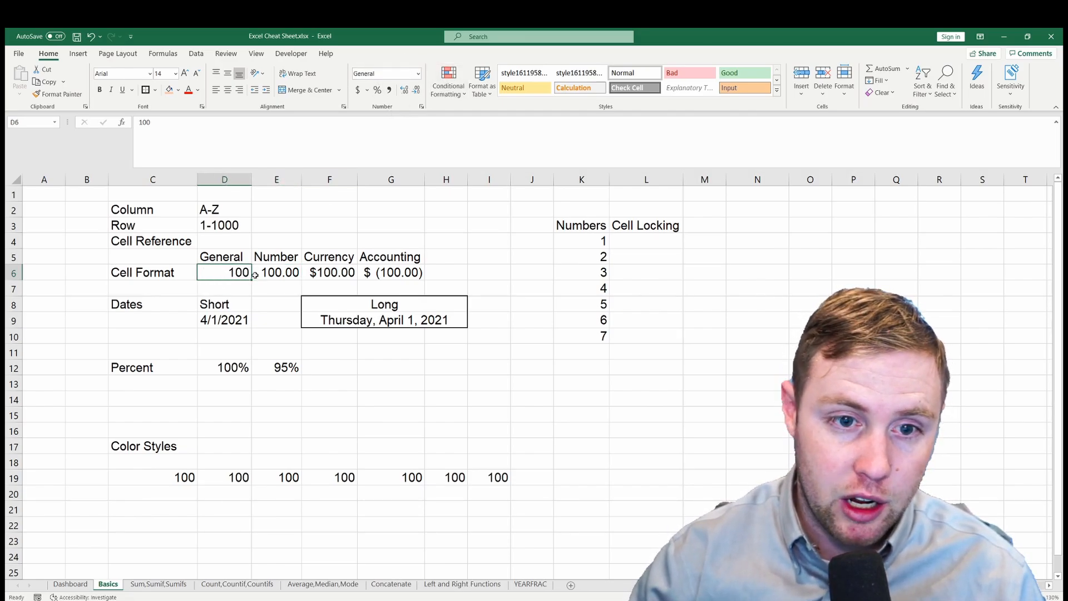
- Decrease and increase the decimal places of the Number value in E6 several times, ending at two decimals
left_click(292, 275)
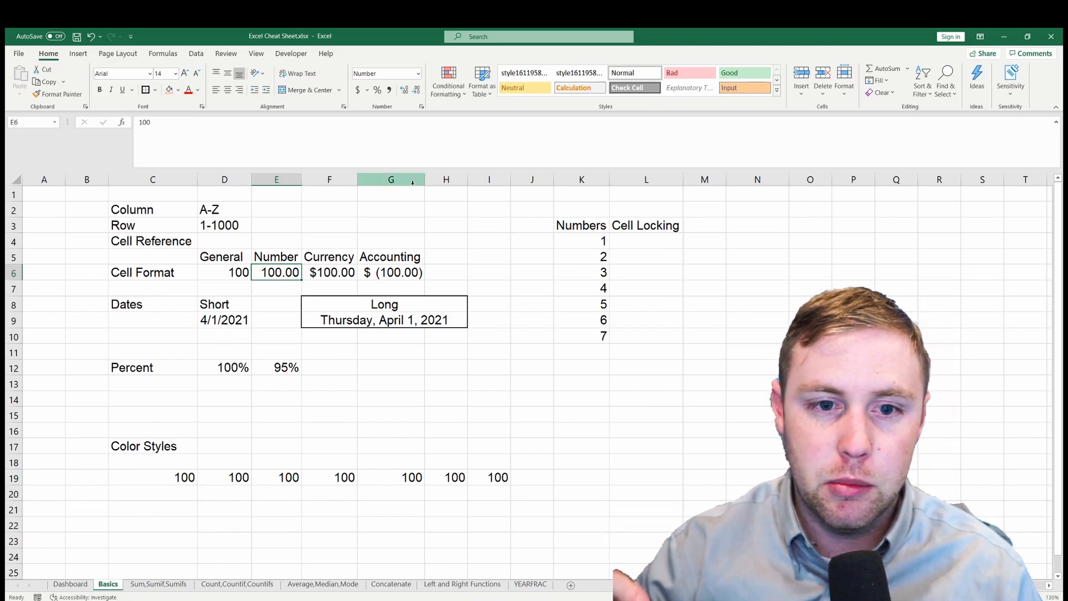
left_click(416, 91)
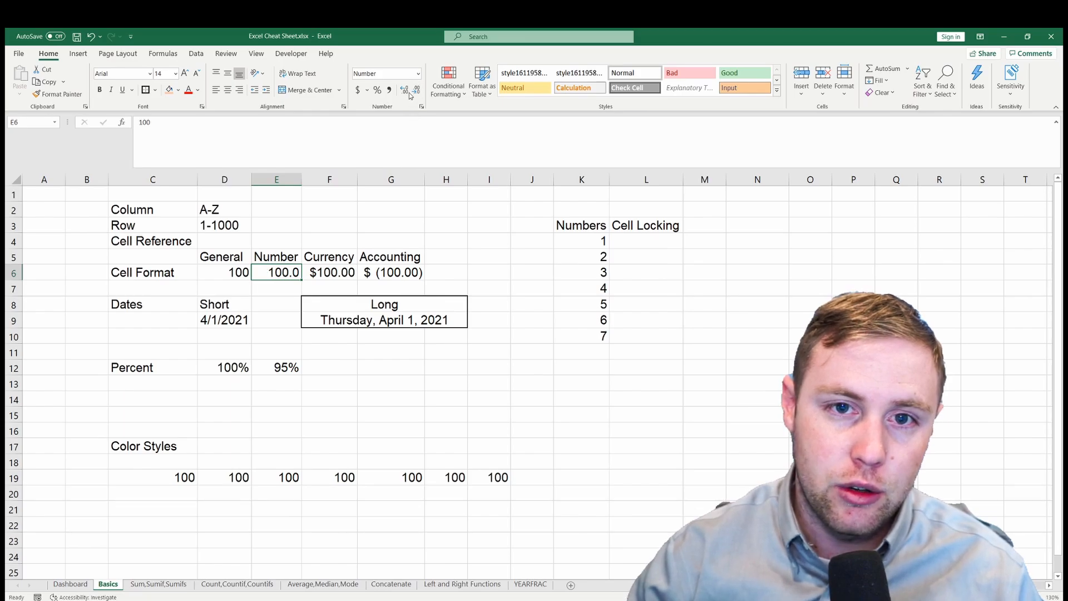
left_click(405, 91)
left_click(416, 91)
left_click(405, 92)
left_click(414, 92)
left_click(414, 91)
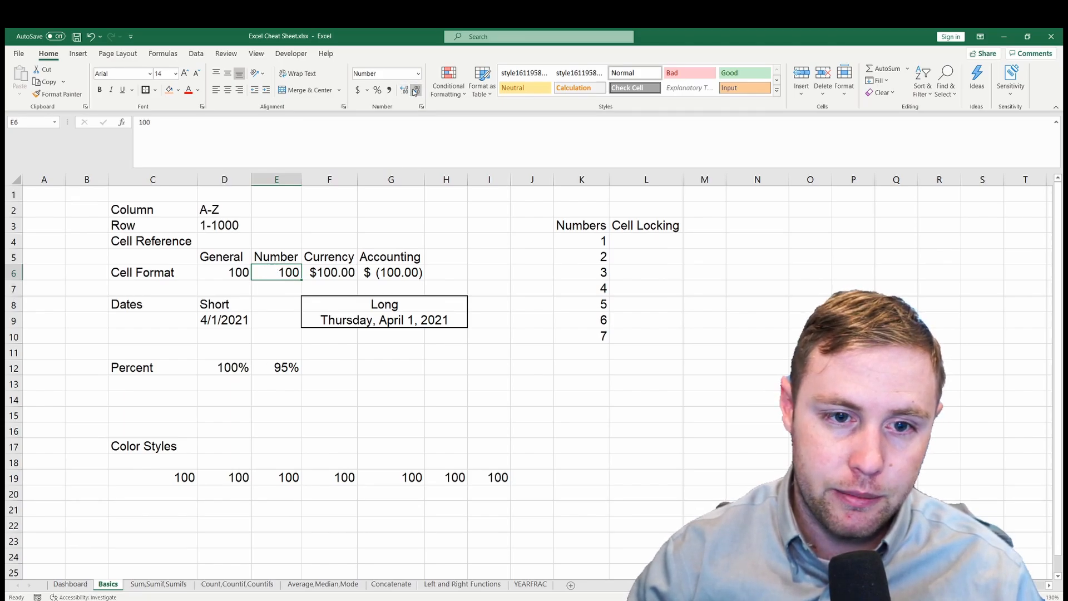
left_click(404, 91)
left_click(404, 90)
left_click(404, 92)
left_click(405, 91)
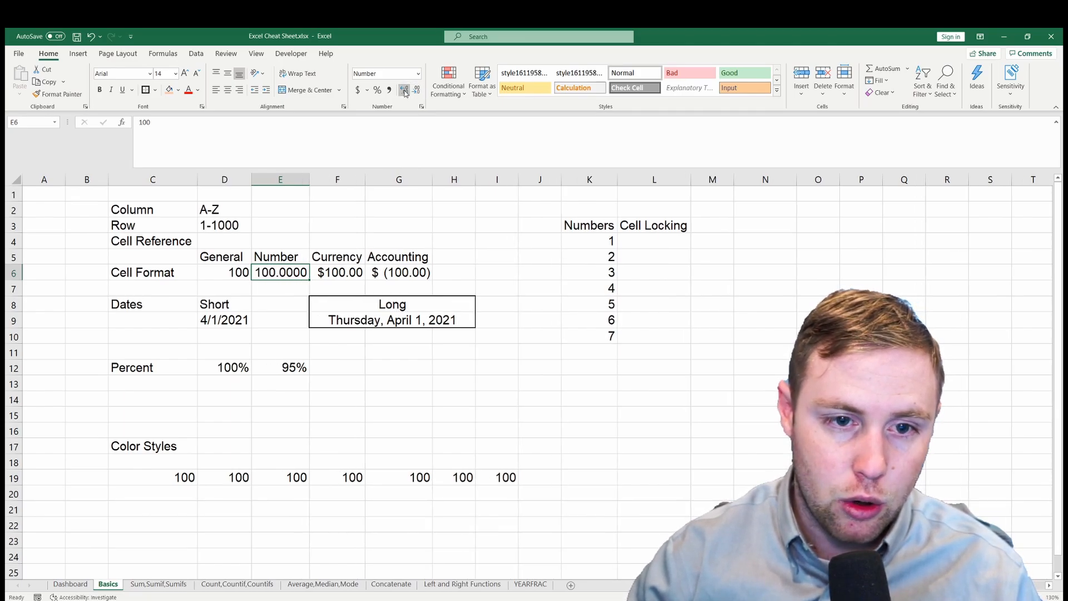
left_click(416, 91)
left_click(416, 91)
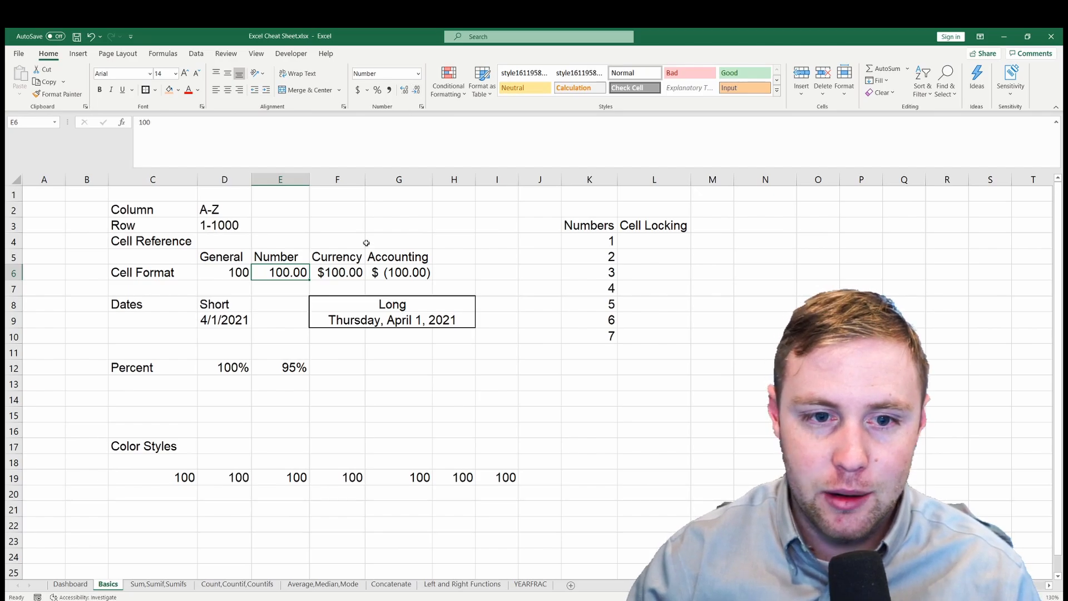
- Format the value in F6 as Accounting for comparison and set it back to Currency
left_click(347, 276)
left_click(418, 74)
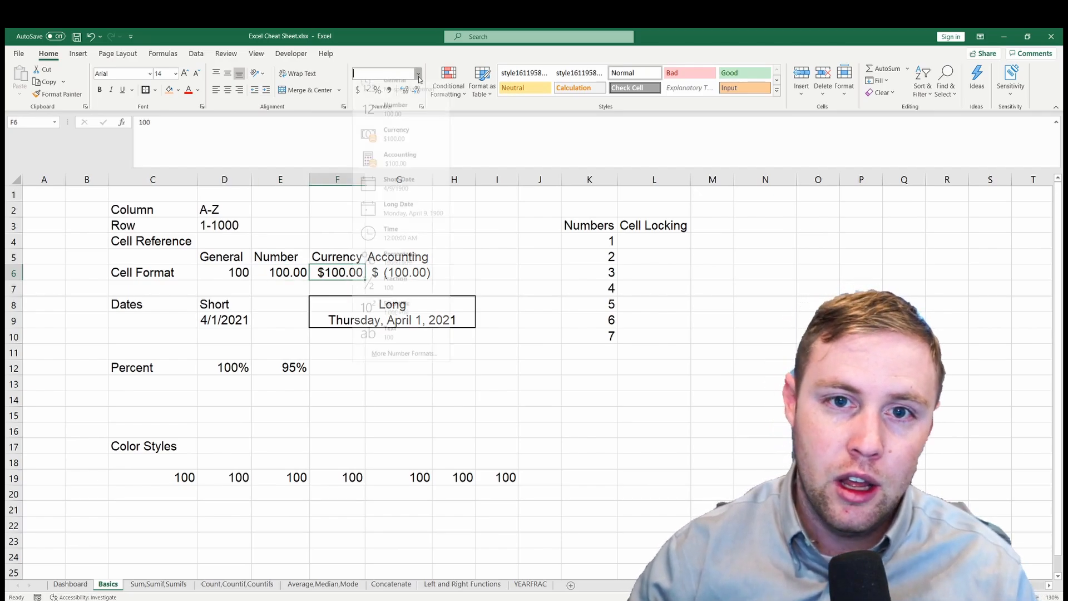
left_click(409, 167)
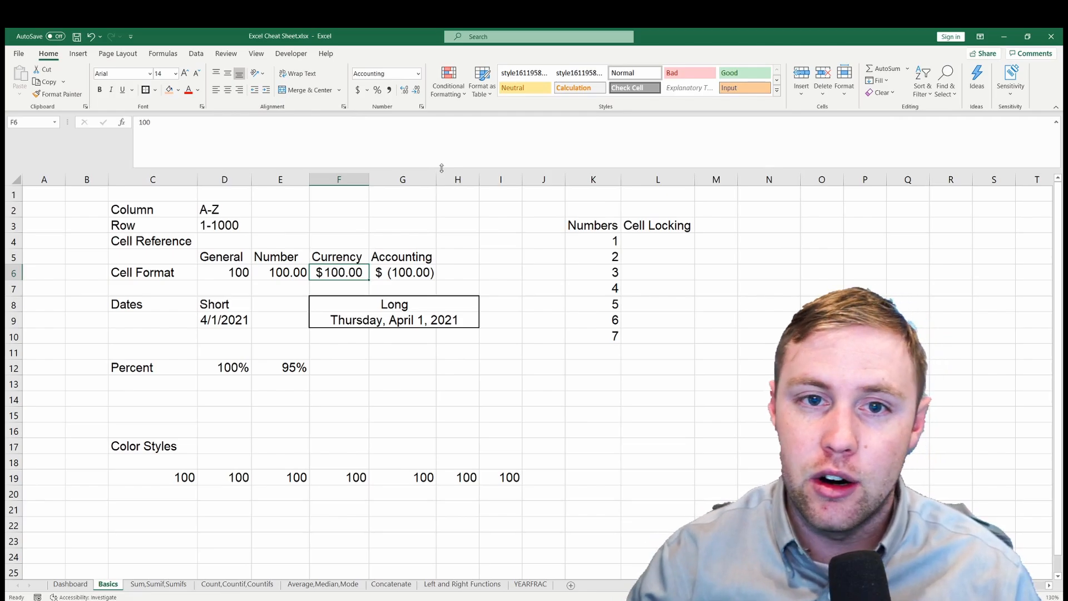
left_click(418, 73)
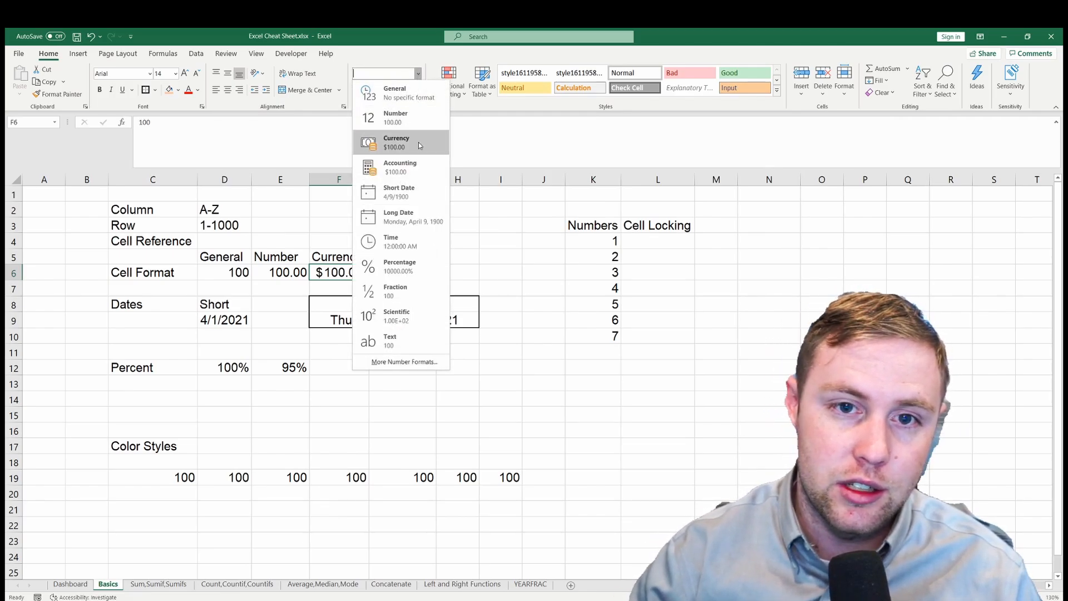
left_click(423, 142)
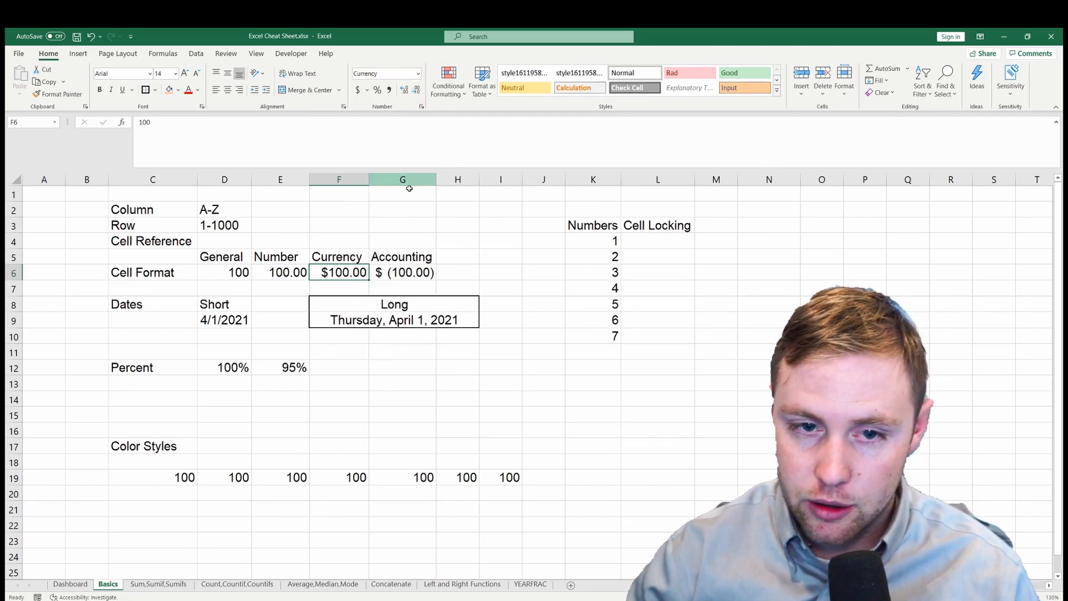
- Check the negative Accounting value in G6 and change the Currency value in F6 to -100
left_click(410, 275)
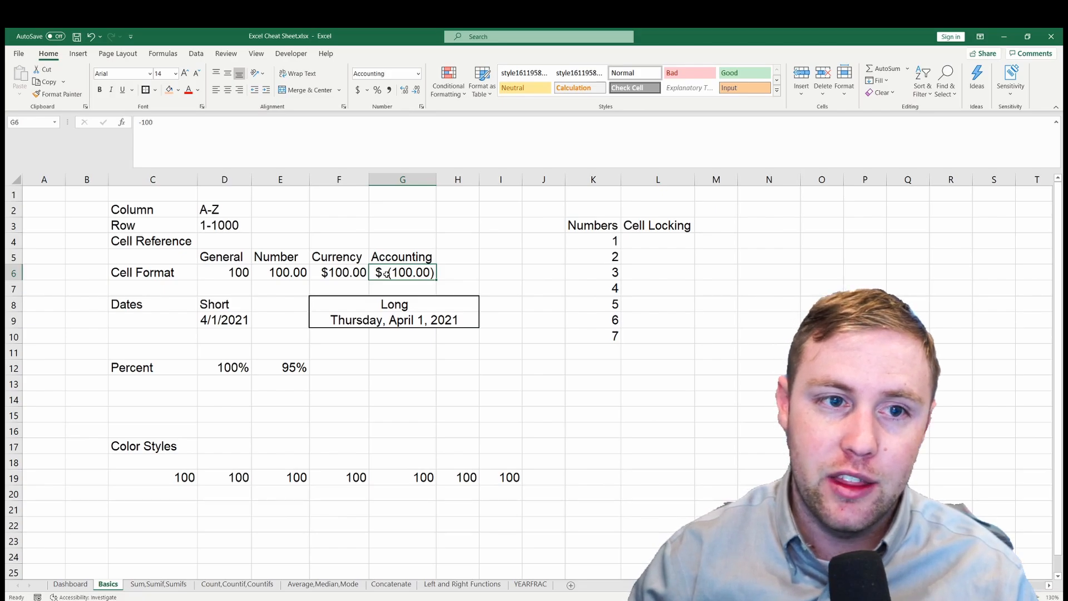
mouse_move(356, 272)
left_mouse_down()
mouse_move(248, 273)
mouse_move(336, 272)
left_mouse_up()
key("F2")
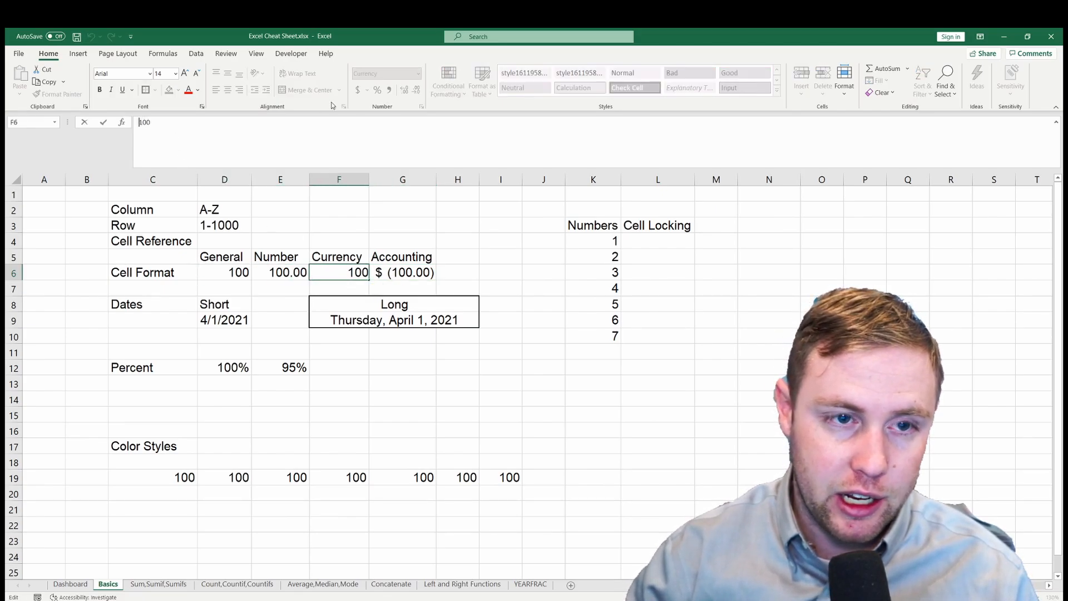
type("-")
key("Return")
key("Up")
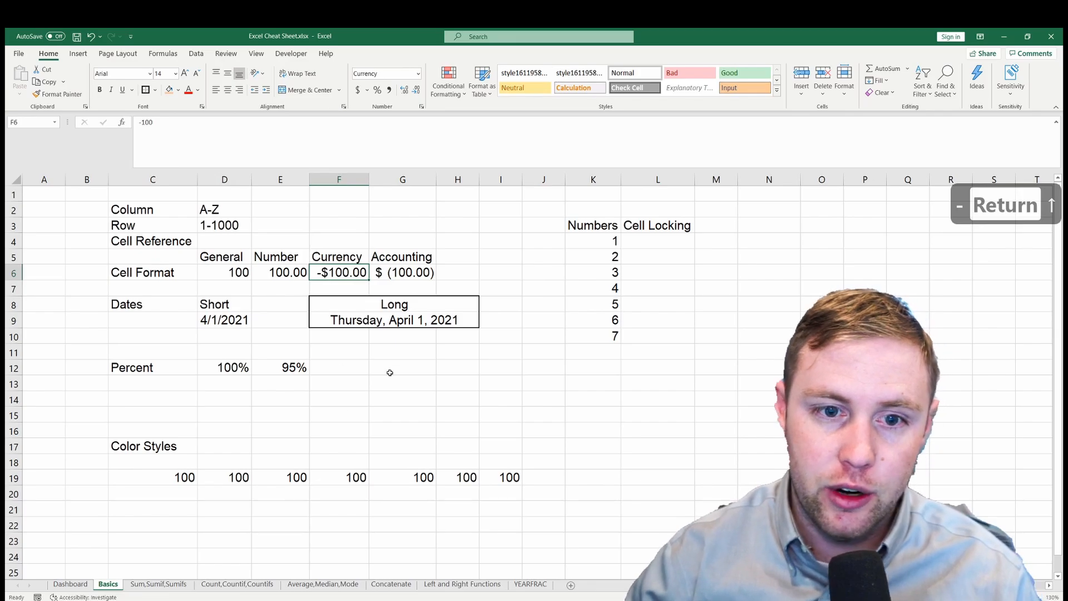
- Compare the negative value in G6 with F6 and highlight the format examples in D5:G6
left_click(405, 277)
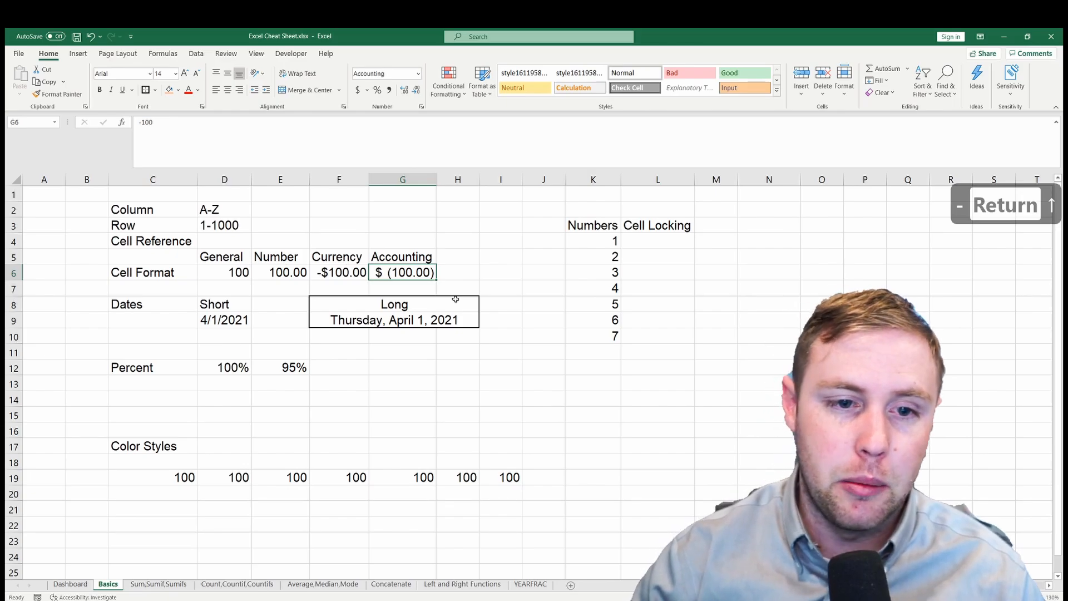
left_click_drag(415, 257, 249, 270)
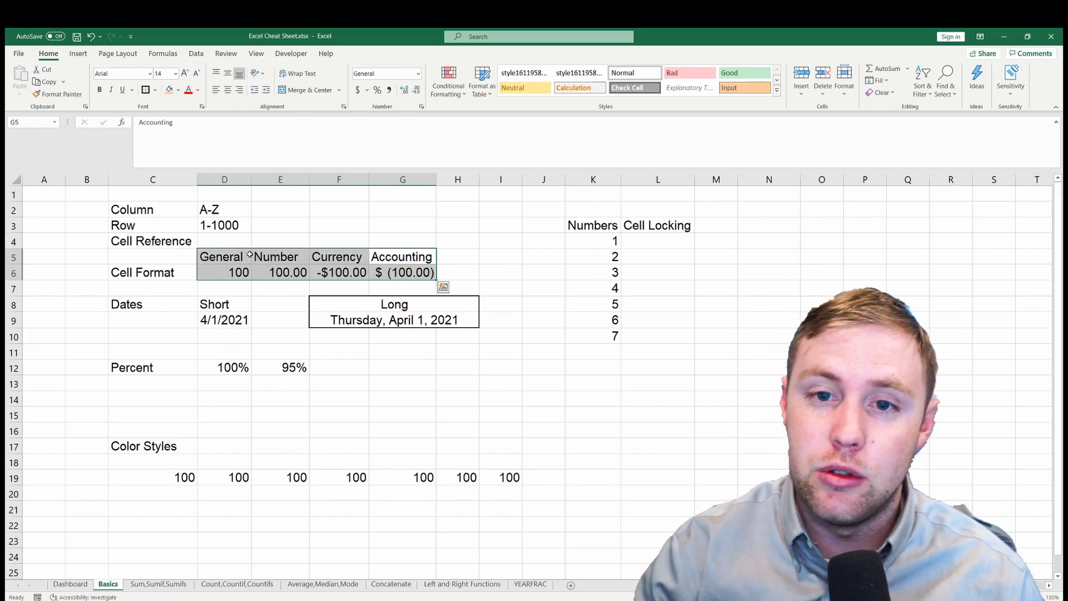
- Review the cell format examples in rows 5 and 6 and check the short date in D9
left_click_drag(420, 267, 159, 250)
left_click(200, 289)
left_click_drag(212, 308, 215, 320)
left_click(213, 321)
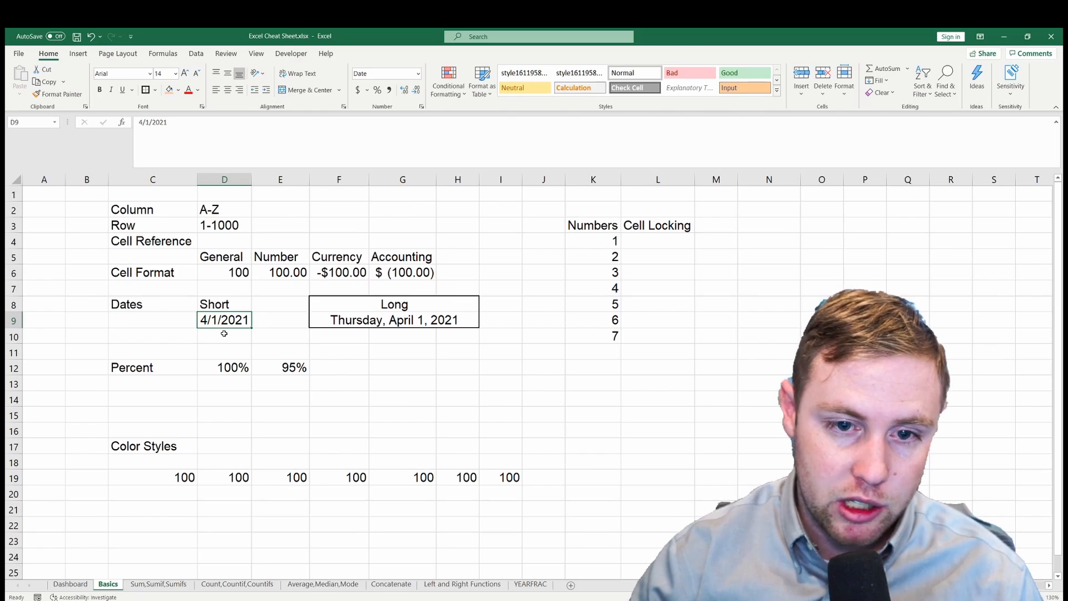
- Format the long date in F9 as General to expose its underlying serial number
left_click(377, 322)
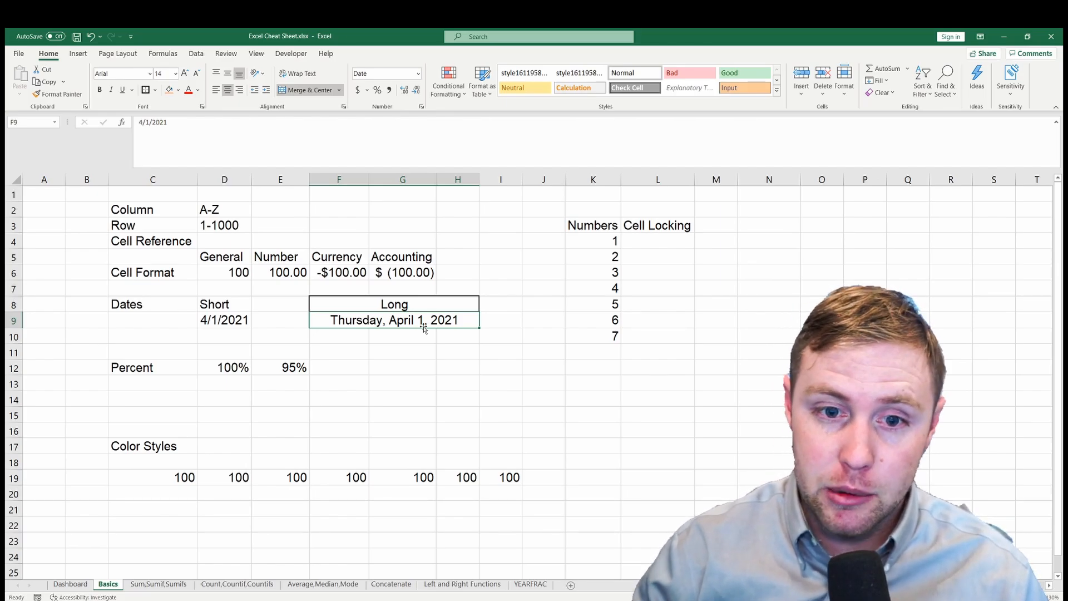
left_click(417, 74)
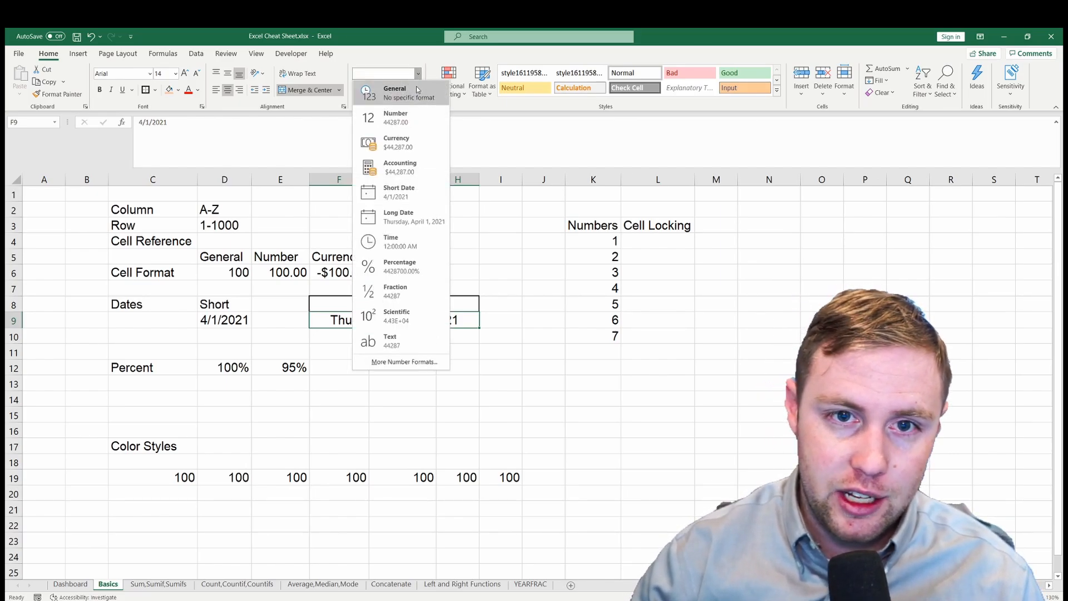
left_click(418, 89)
left_click(397, 335)
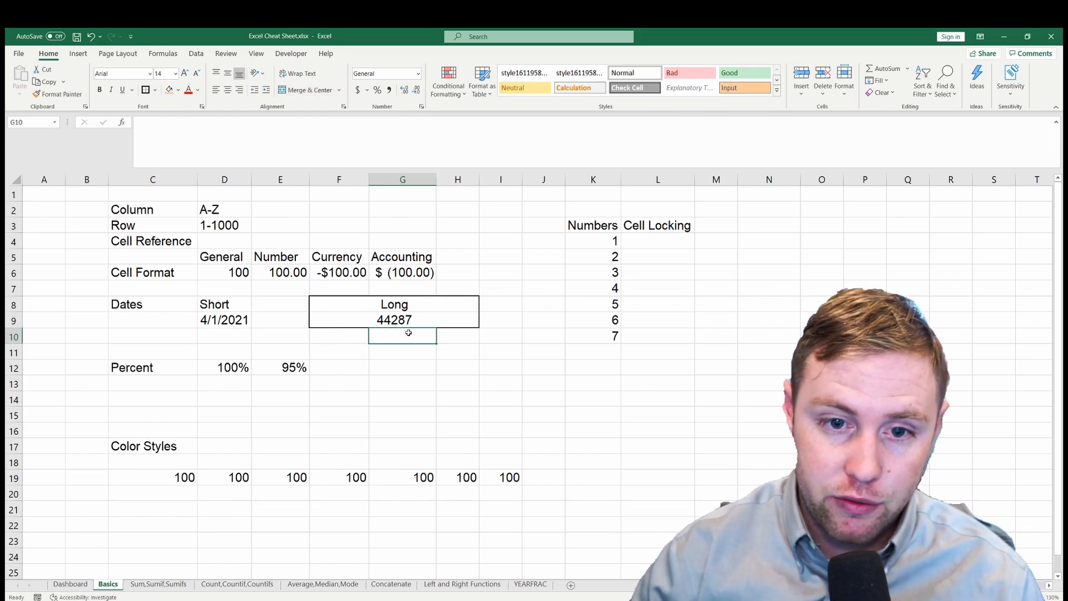
left_click(418, 321)
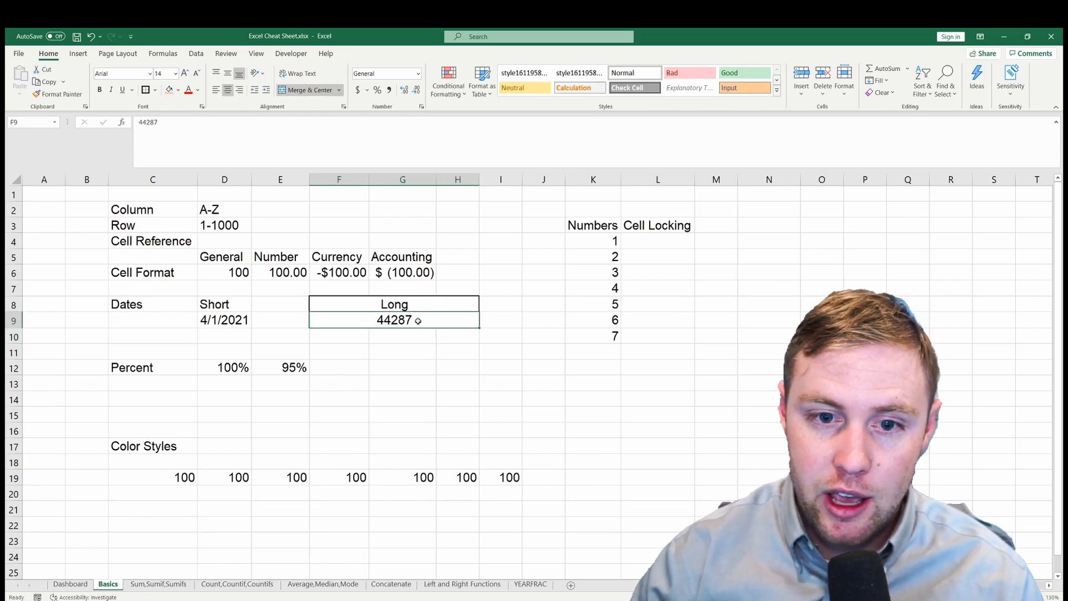
- Change the serial number in F9 to 44288 and format the cell as Long Date
double_click(417, 321)
key("BackSpace")
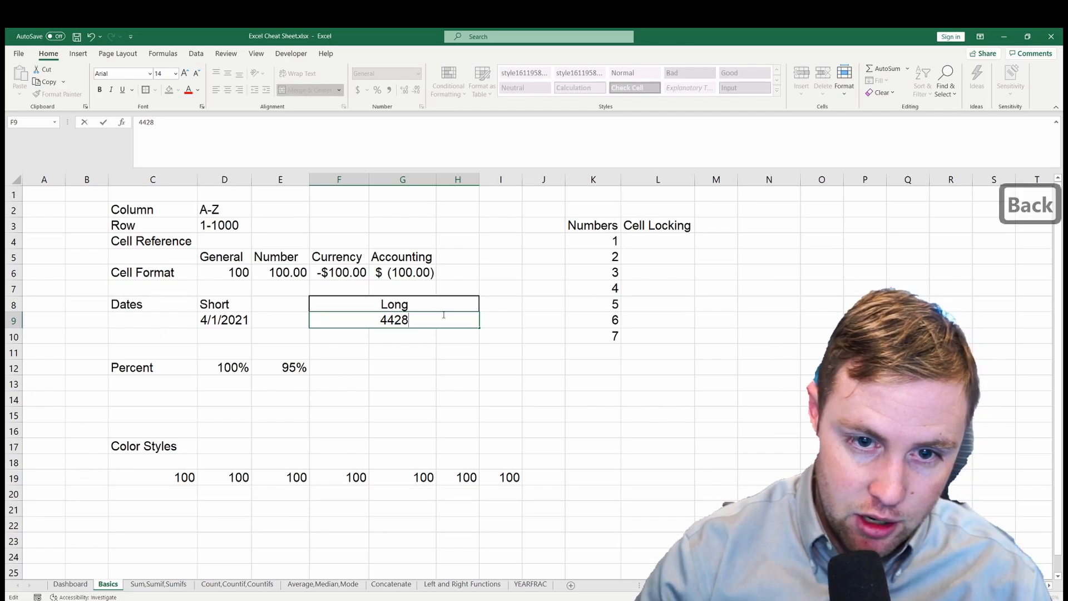
type("8")
key("Return")
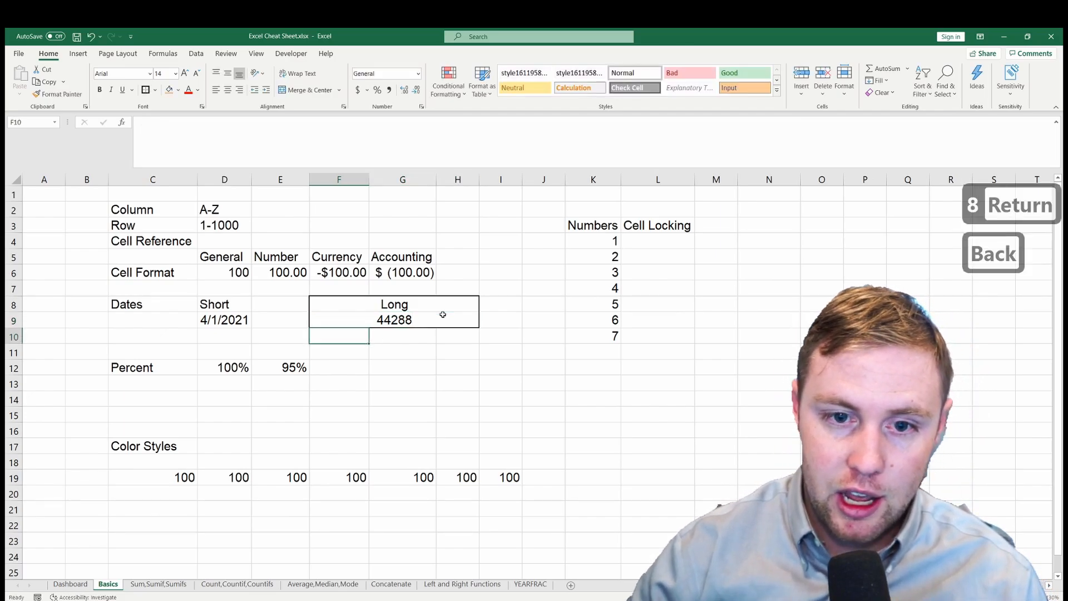
mouse_move(442, 312)
left_mouse_down()
mouse_move(451, 274)
mouse_move(439, 314)
left_mouse_up()
left_click(418, 74)
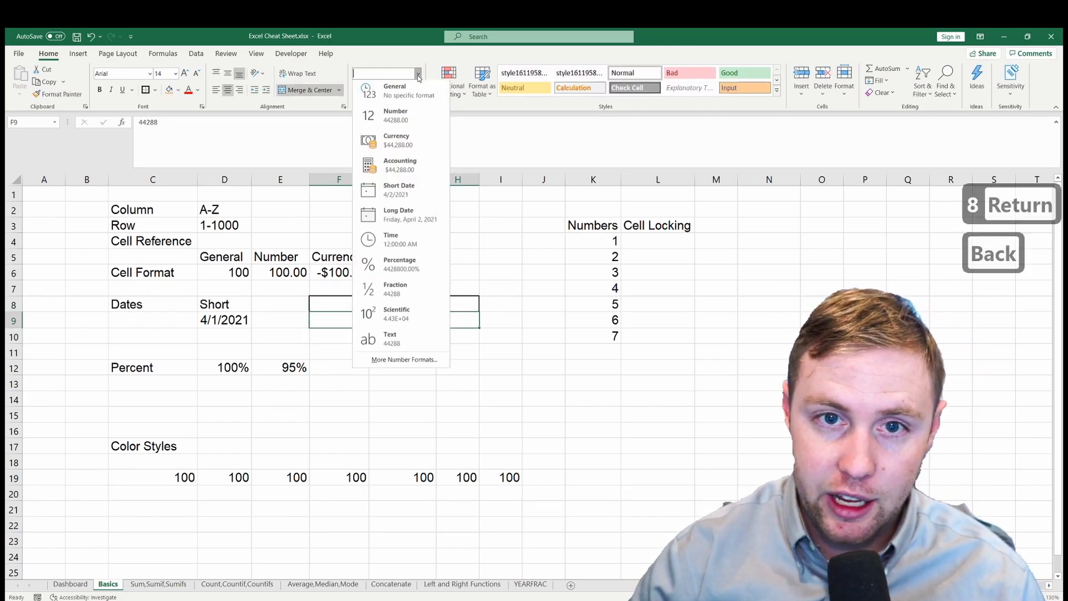
left_click(429, 213)
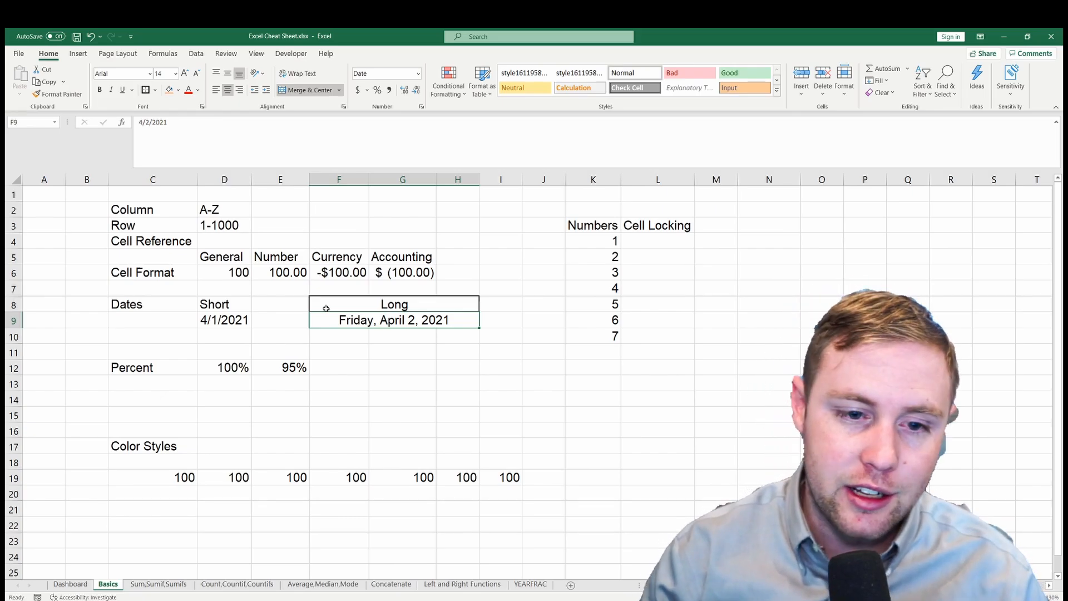
- Check the percent examples in D12 and E12
left_click_drag(229, 373, 275, 367)
left_click(234, 376)
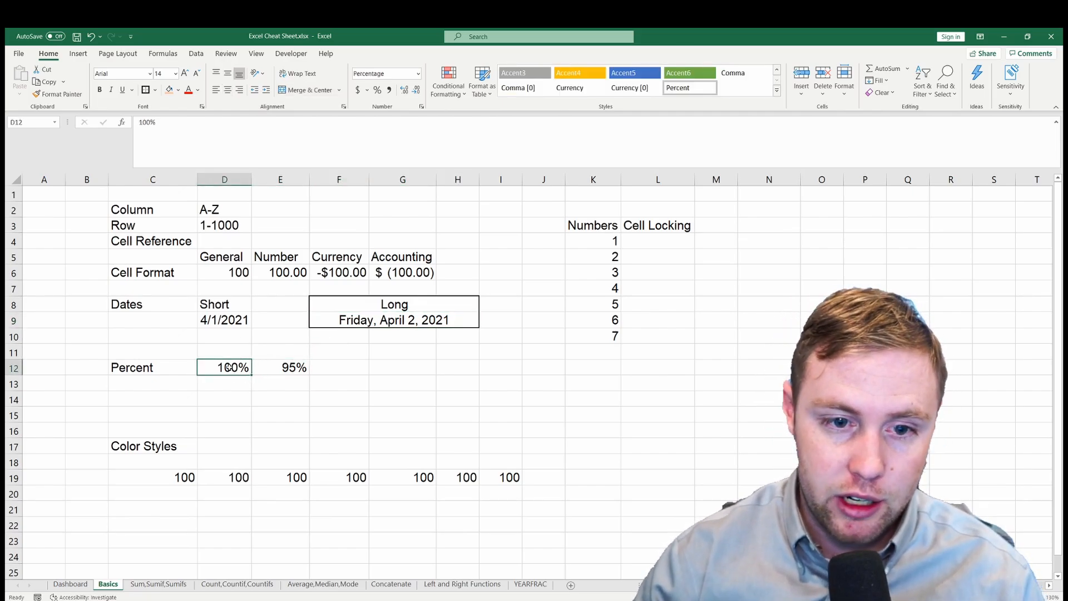
left_click(277, 367)
- Enter 10 in F12, replace it with 100, and apply the Percent format to the cell
left_click(318, 371)
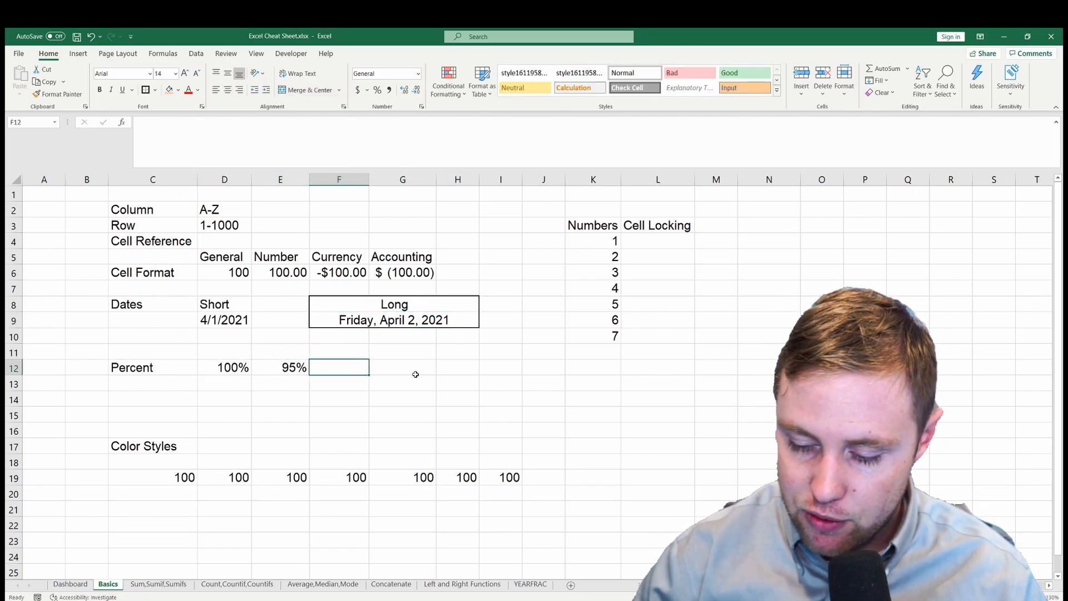
type("10")
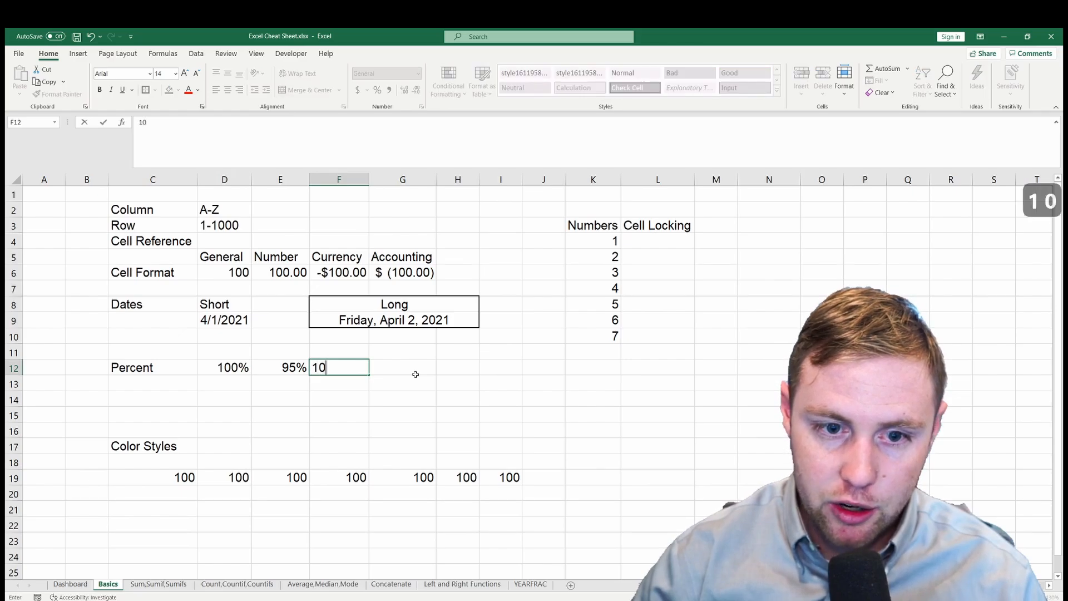
key("Return")
key("Up")
type("100")
key("Return")
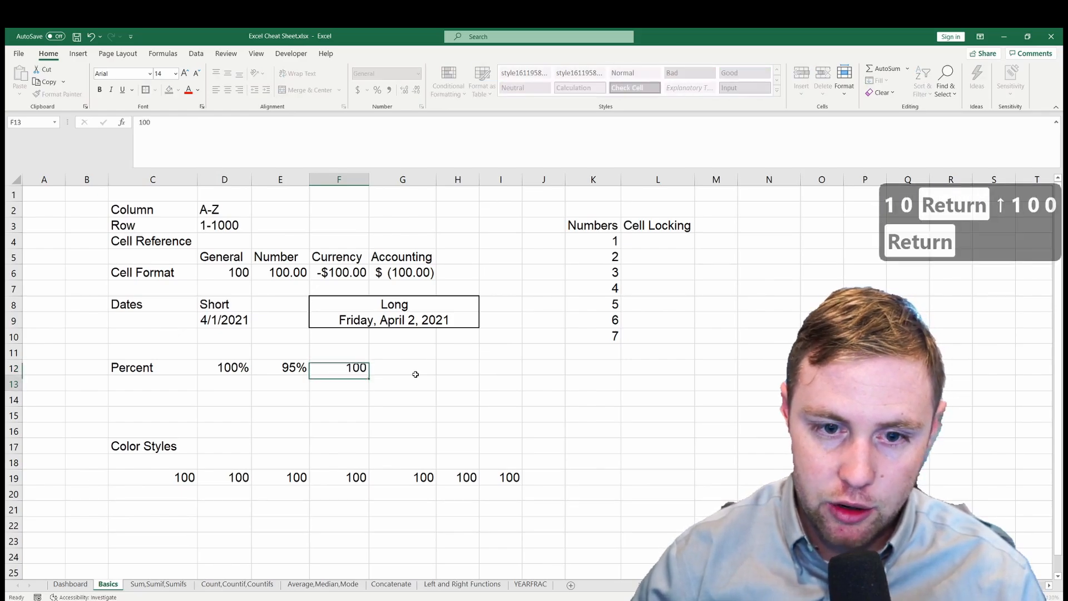
left_click(359, 369)
left_click(377, 89)
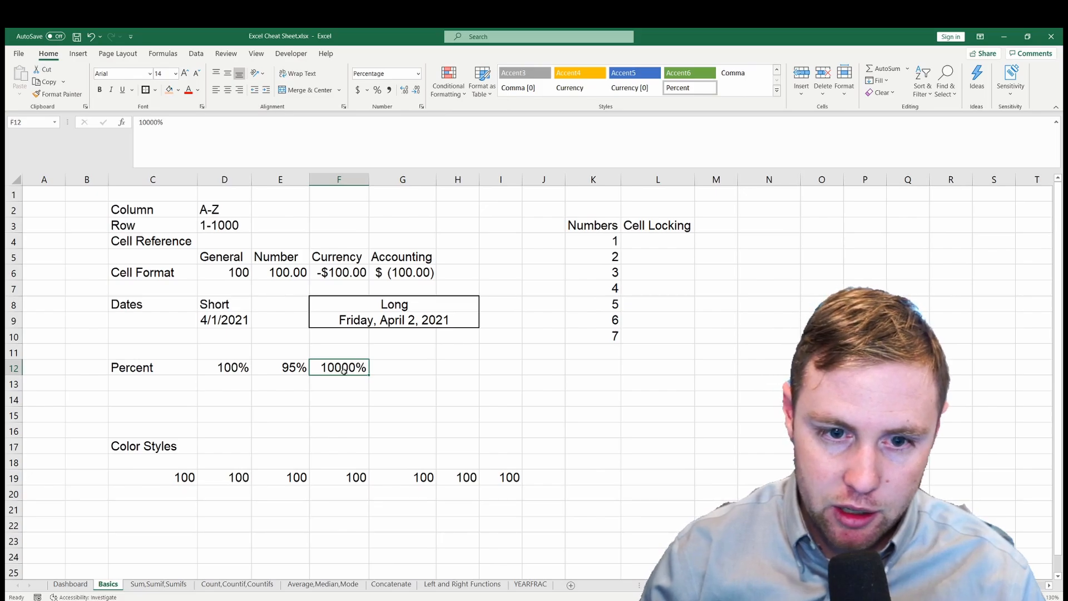
- Try the values .95, 1 and 10 in turn in the percent-formatted cell F12
type(".95")
key("Return")
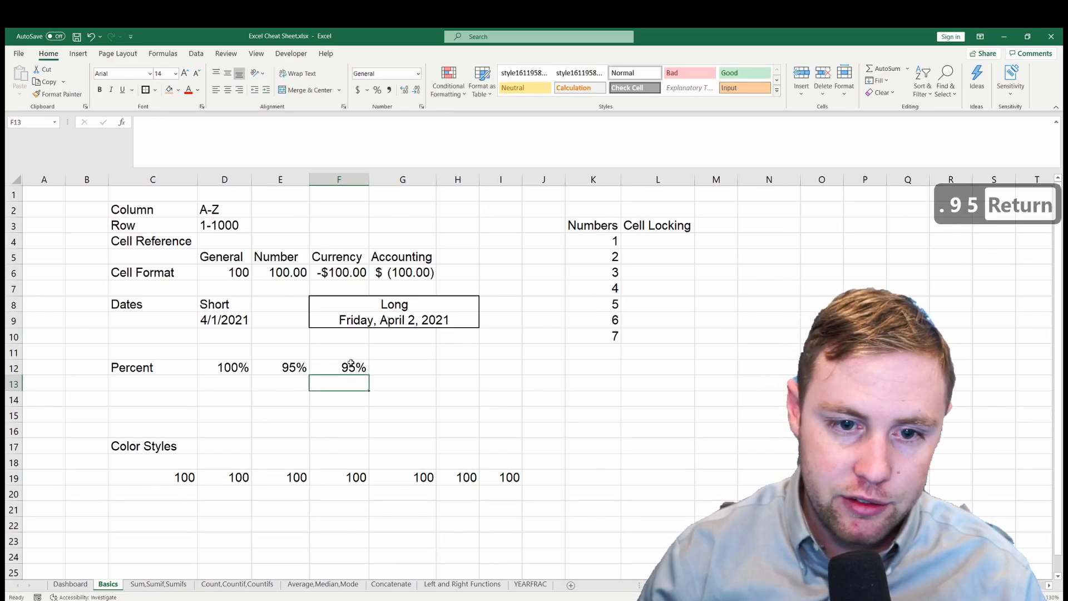
type("1")
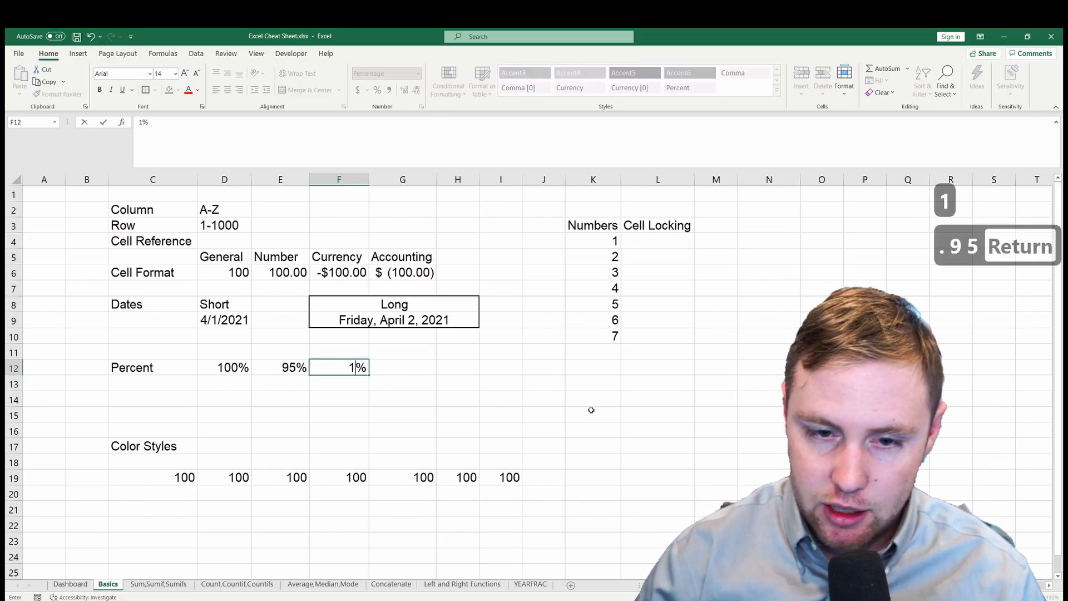
key("Return")
left_click(348, 366)
type("10")
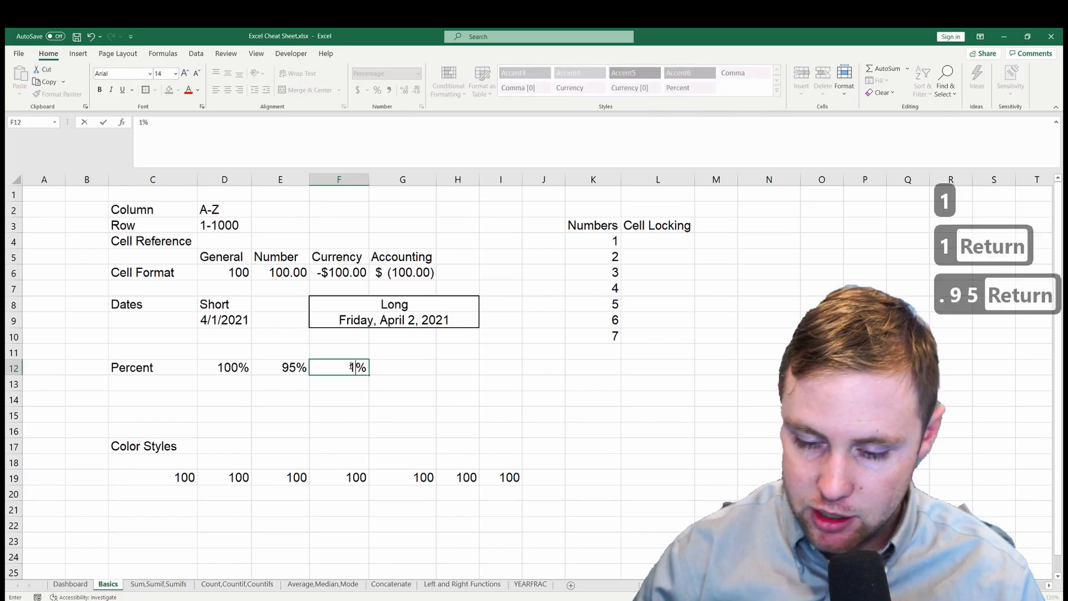
key("Return")
- Set the percent value in F12 to 100
key("Left")
key("Right")
key("Up")
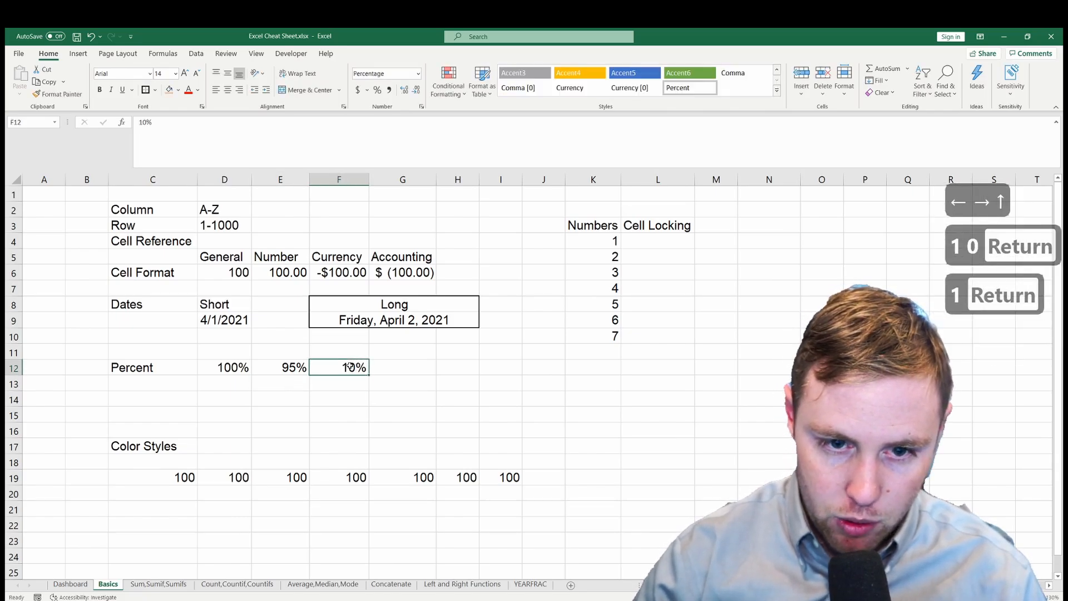
type("100")
key("Return")
left_click(423, 368)
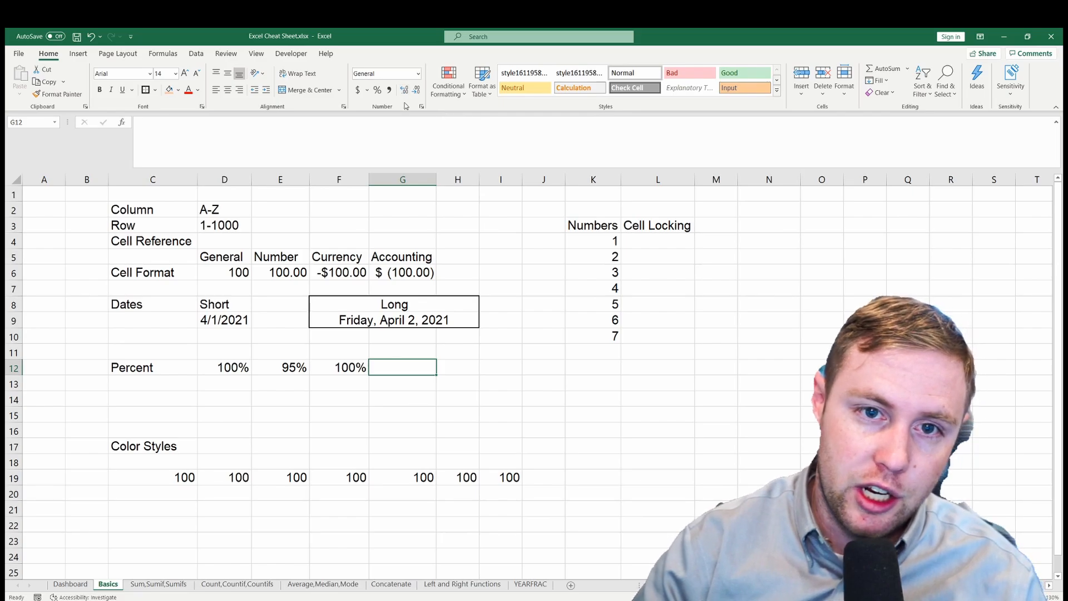
- Apply the Neutral cell style to C19, Good to D19 and Bad to E19
left_click(143, 479)
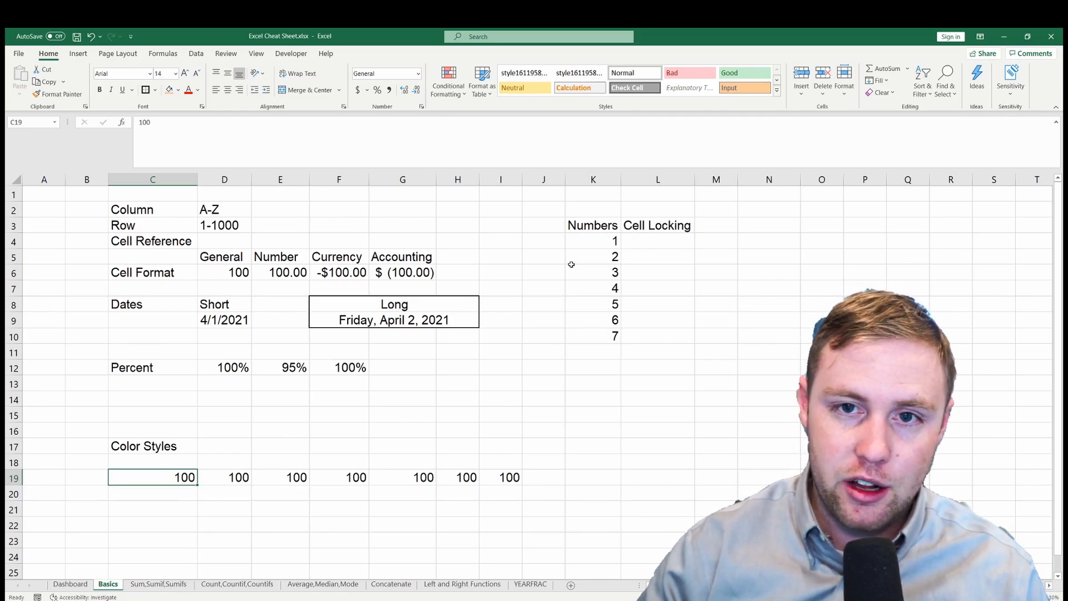
left_click(532, 92)
left_click(239, 477)
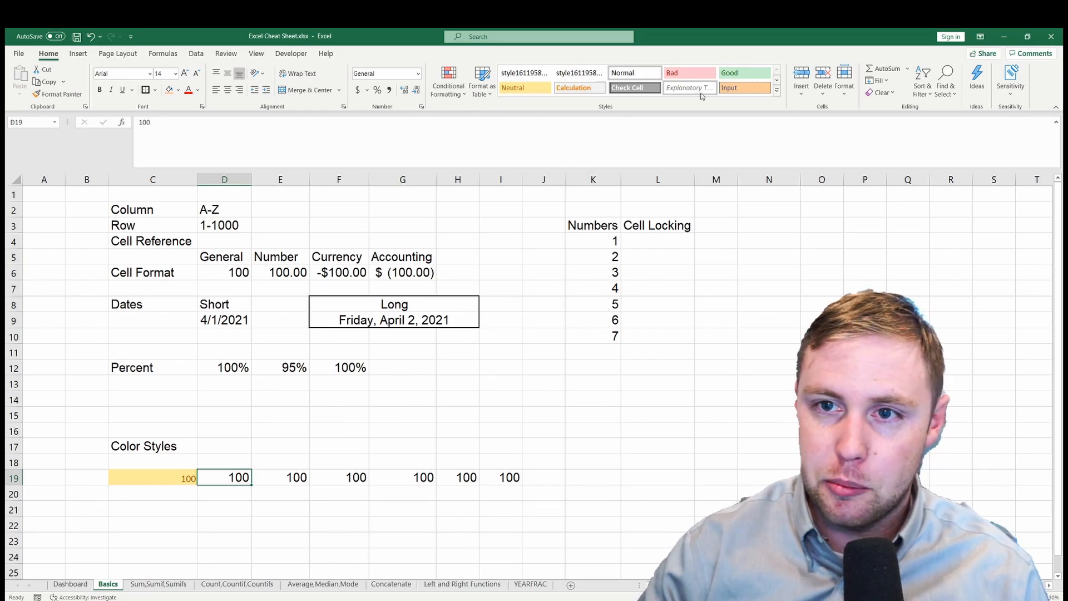
left_click(744, 75)
left_click(282, 477)
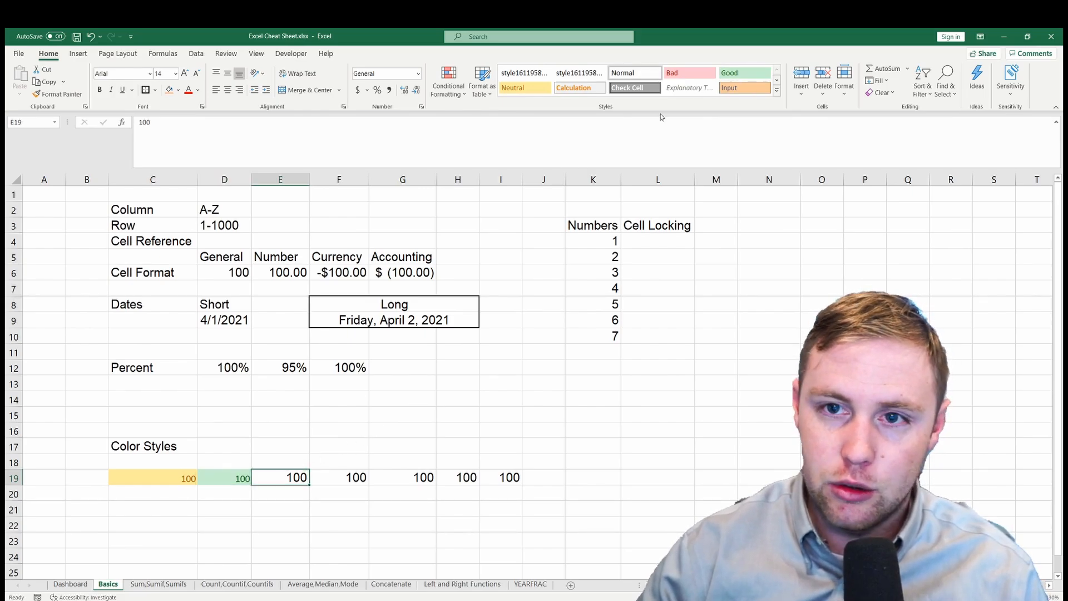
left_click(689, 73)
- Apply the 40% - Accent1 cell style to F19 and 60% - Accent4 to G19
left_click(358, 479)
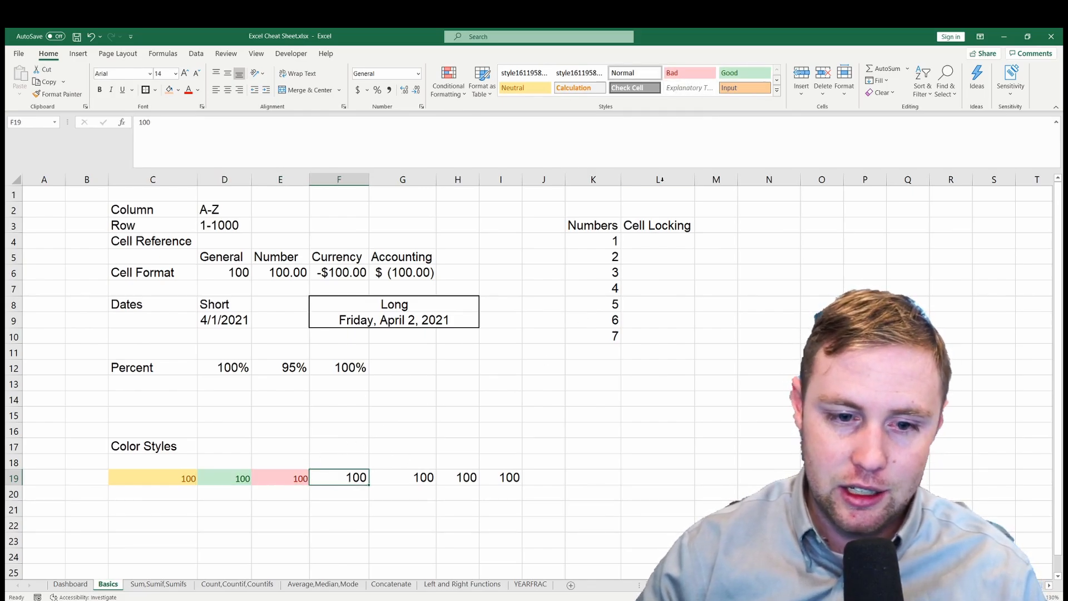
left_click(778, 91)
left_click(523, 259)
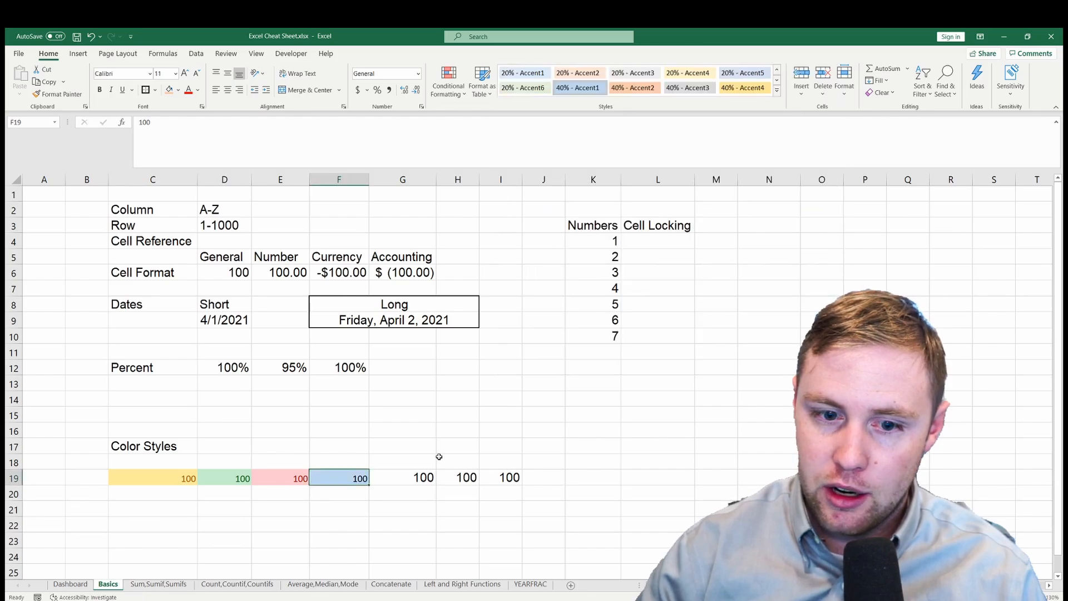
left_click(423, 476)
left_click(777, 91)
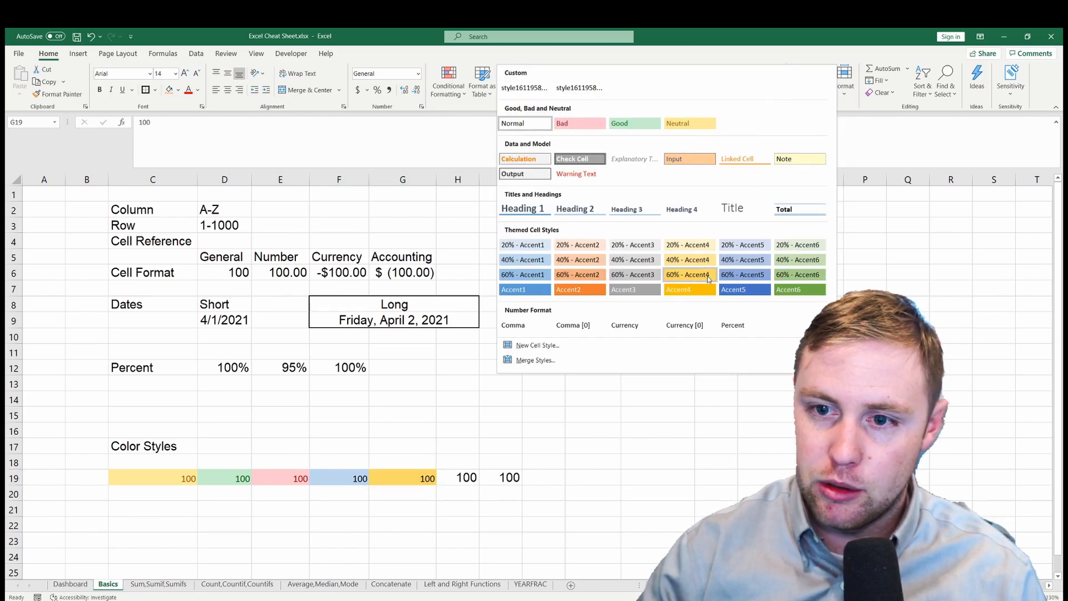
left_click(690, 271)
- Apply the Input cell style to H19 and Warning Text to I19
left_click(476, 480)
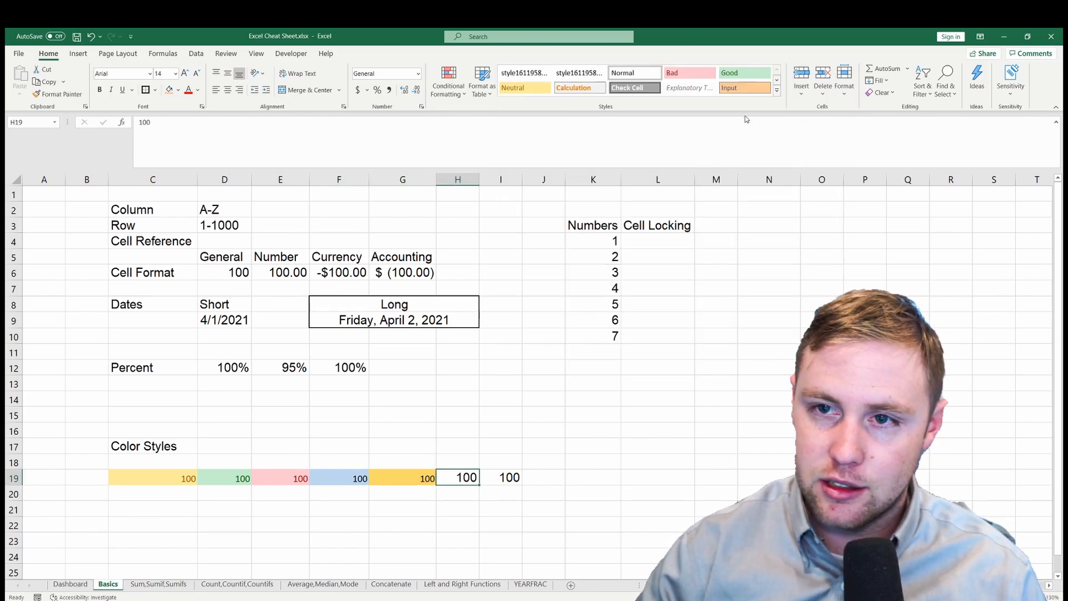
left_click(777, 90)
left_click(690, 158)
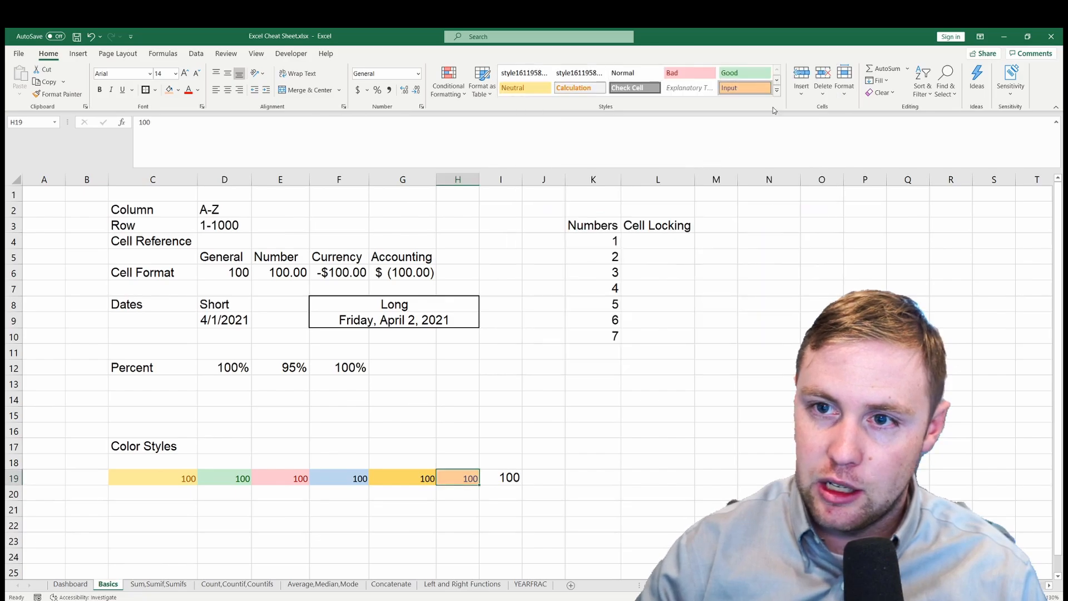
left_click(500, 478)
left_click(777, 90)
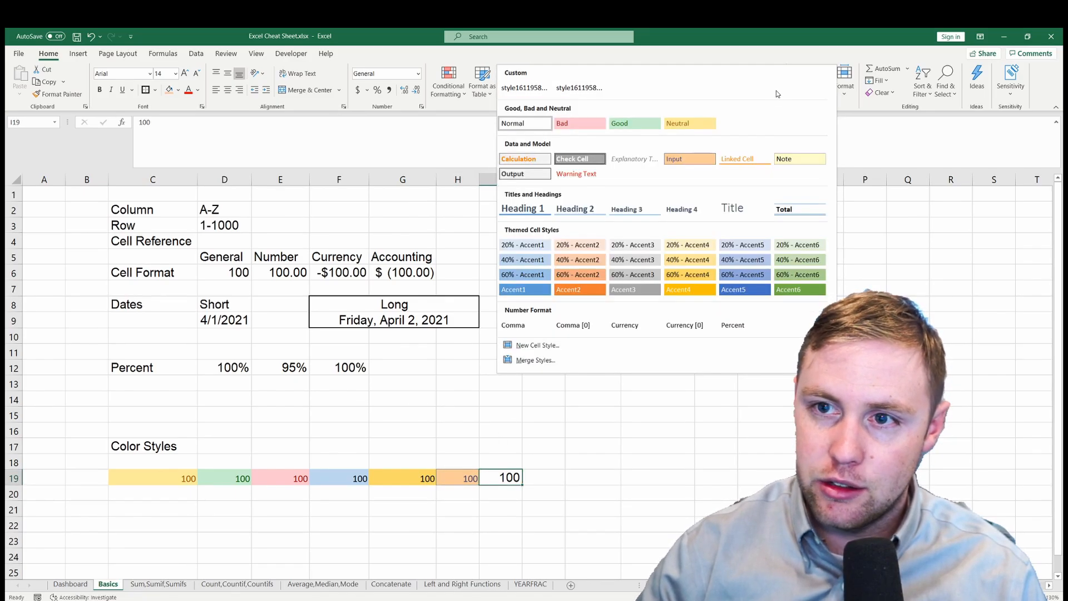
left_click(575, 174)
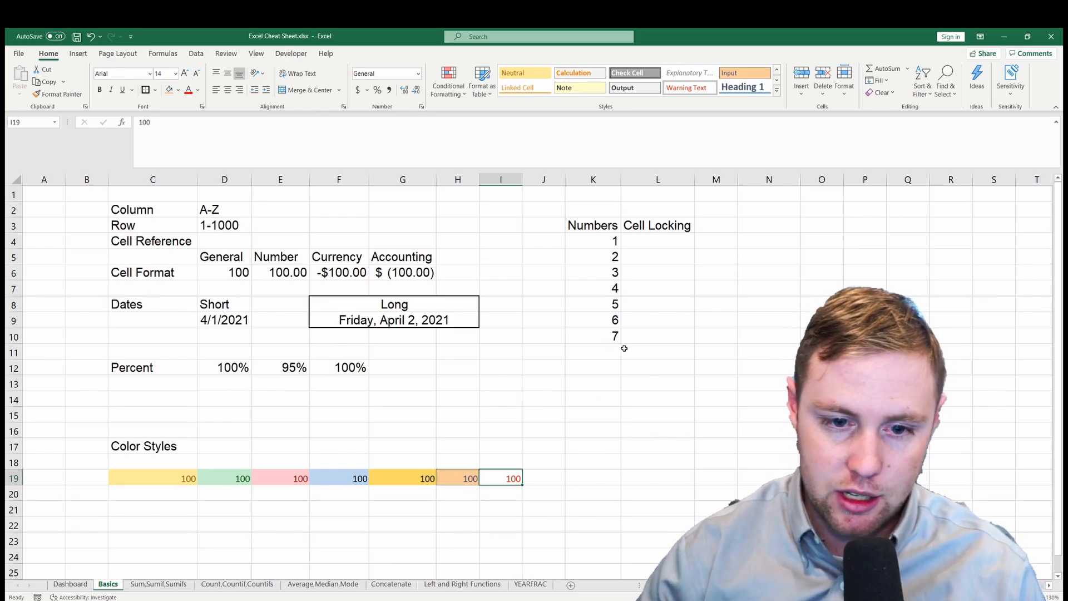
- Review the basics examples, check the styled cells E19 and D19, and highlight the Color Styles section
left_click_drag(549, 477, 190, 225)
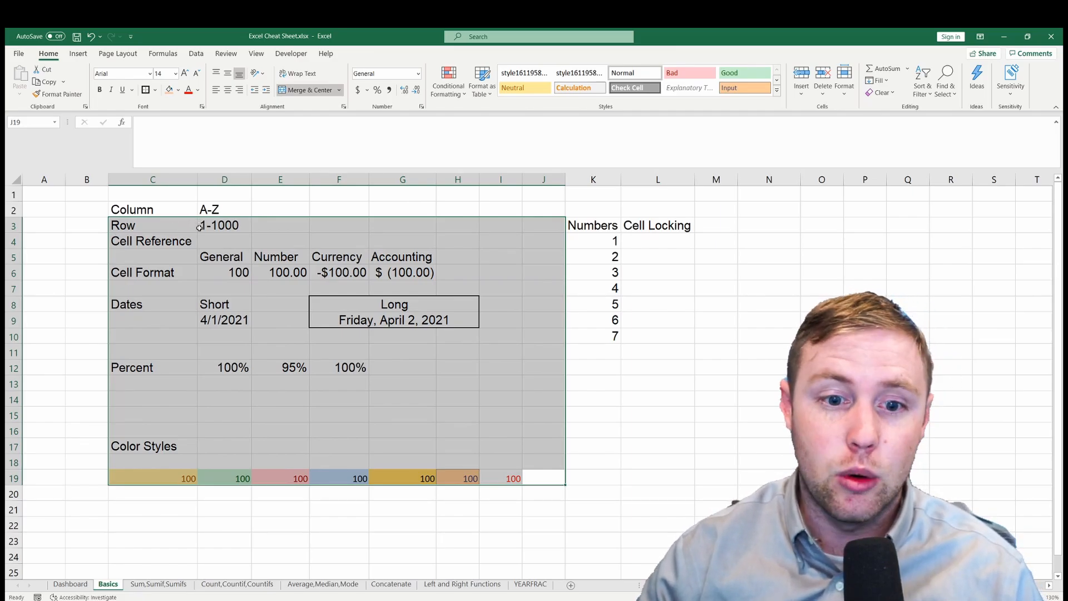
left_click(248, 389)
left_click(296, 479)
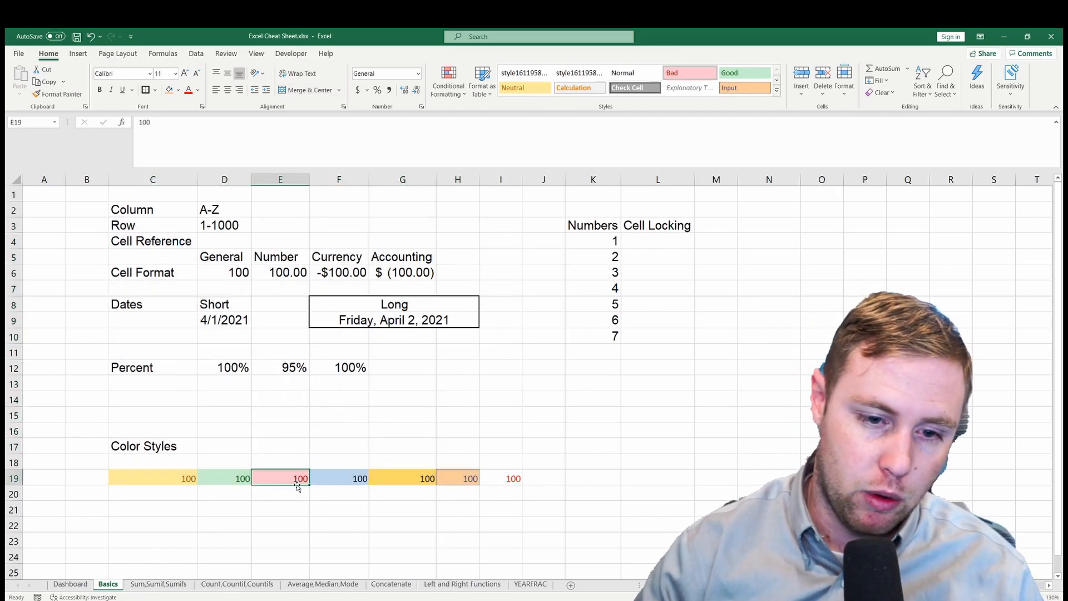
left_click(240, 481)
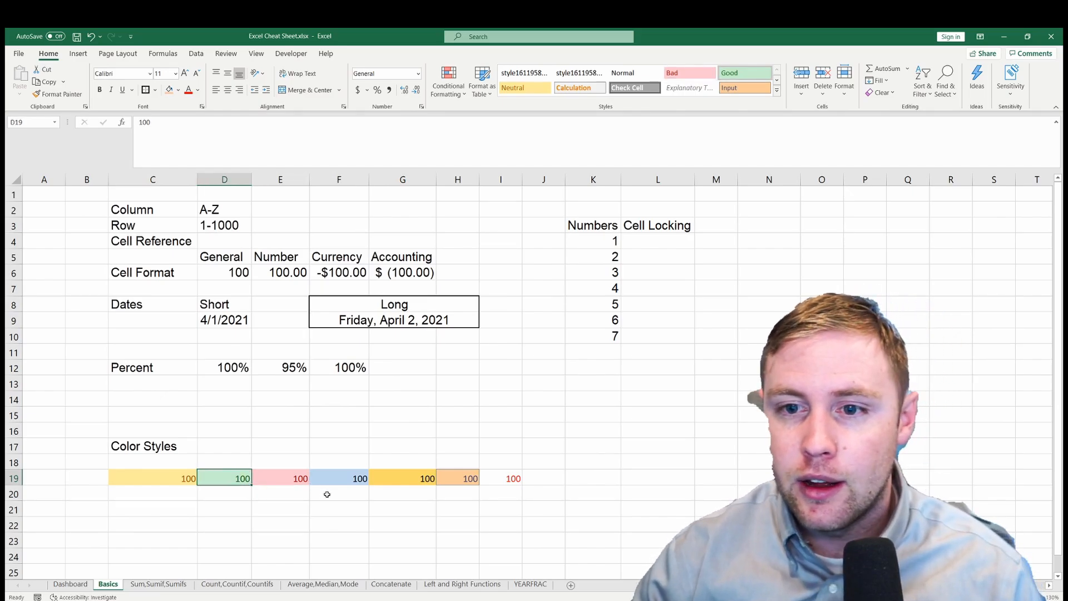
left_click_drag(546, 481, 153, 438)
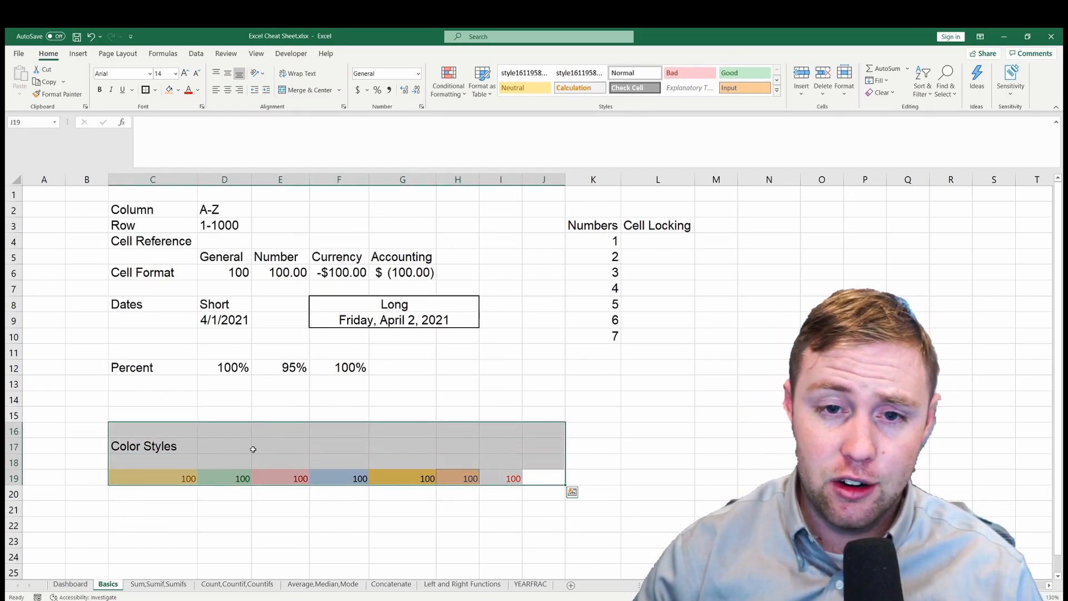